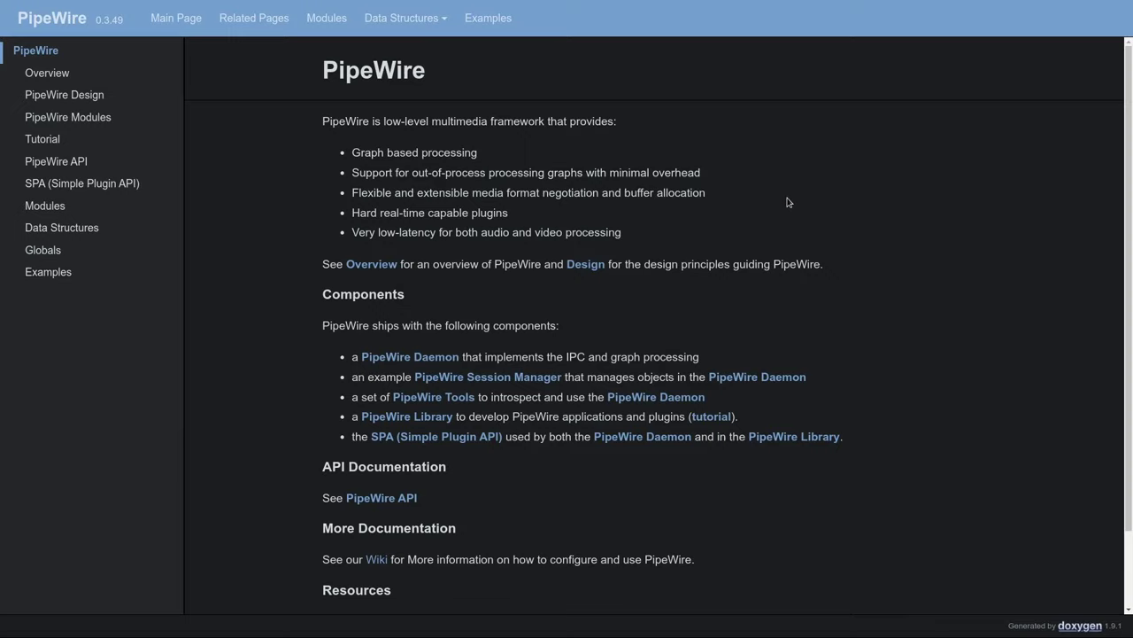
# Open a terminal on workspace 3 and enlarge its text well above the default size.
pyautogui.hotkey('ctrl', 'Tab')
pyautogui.press('super+3')
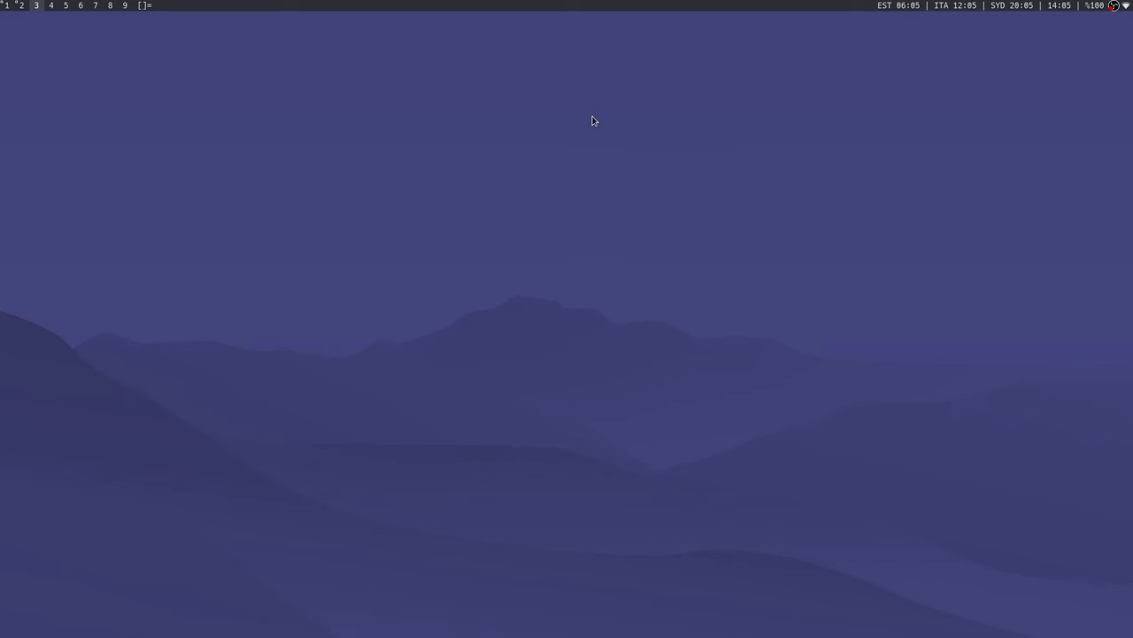
pyautogui.press('super+Return')
pyautogui.hotkey('ctrl', 'shift', 'pageup')
pyautogui.hotkey('ctrl', 'shift', 'pageup')
pyautogui.hotkey('ctrl', 'shift', 'pageup')
pyautogui.hotkey('ctrl', 'shift', 'pageup')
pyautogui.hotkey('ctrl', 'shift', 'pageup')
pyautogui.hotkey('ctrl', 'shift', 'pageup')
pyautogui.hotkey('ctrl', 'shift', 'pageup')
pyautogui.hotkey('ctrl', 'shift', 'pageup')
pyautogui.hotkey('ctrl', 'shift', 'pageup')
pyautogui.hotkey('ctrl', 'shift', 'pageup')
pyautogui.hotkey('ctrl', 'shift', 'pageup')
pyautogui.hotkey('ctrl', 'shift', 'pageup')
pyautogui.hotkey('ctrl', 'shift', 'pageup')
pyautogui.hotkey('ctrl', 'shift', 'pageup')
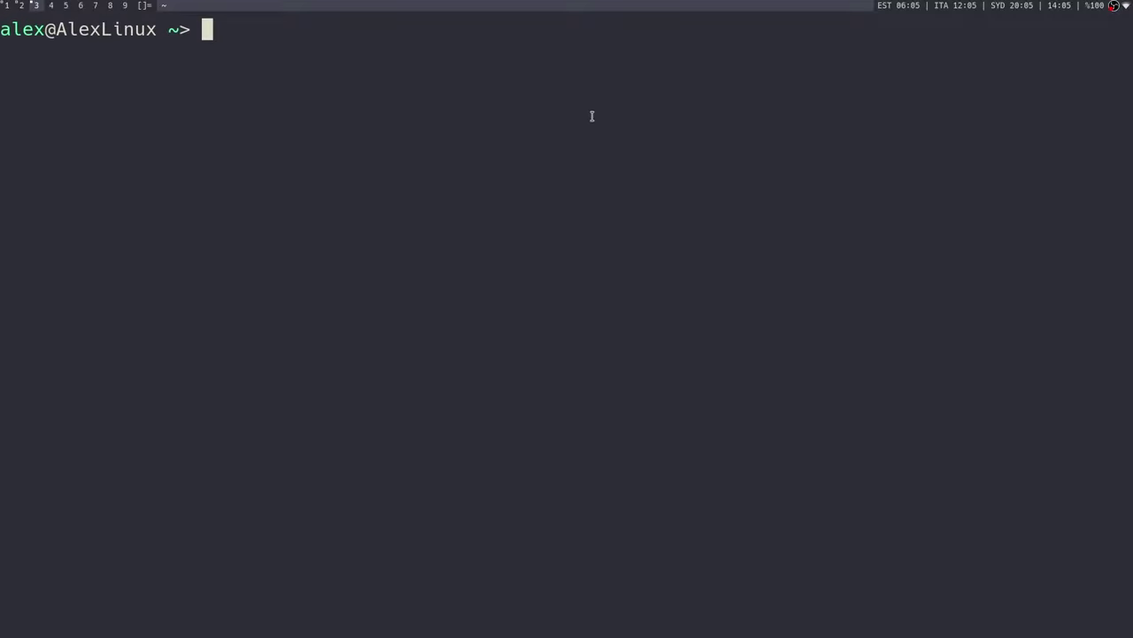
# Hide the status bar and enter the command "paru -S pipewire-jack pipewire-alsa pipewire-pulse qjackctl" at the prompt without running it.
pyautogui.press('super+b')
pyautogui.write('paru')
pyautogui.press('Right')
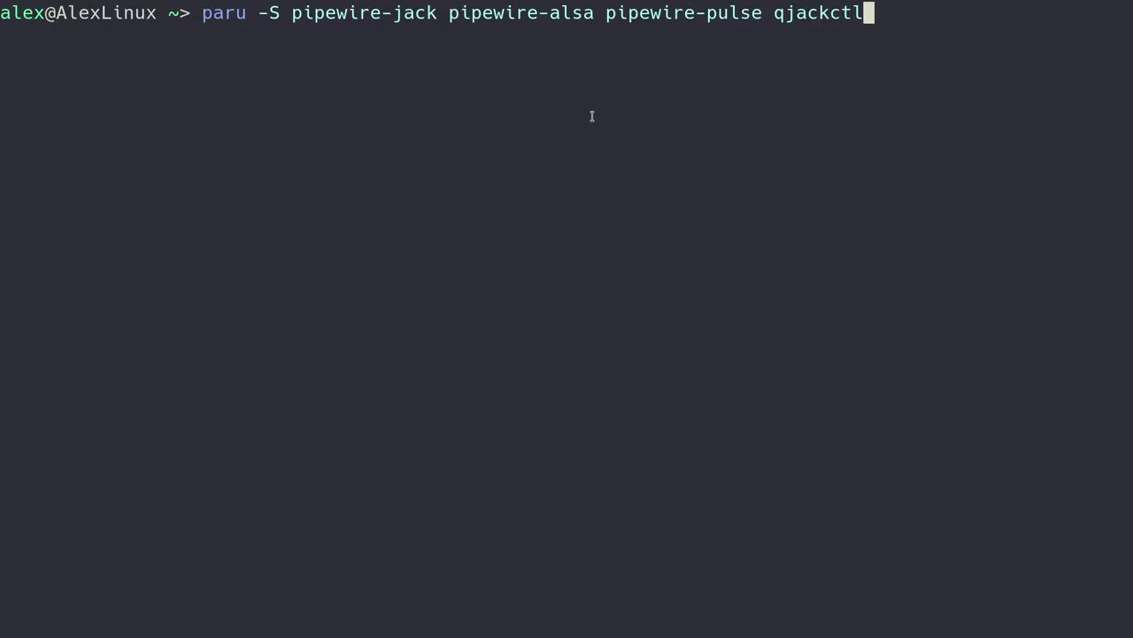
# Highlight the pipewire-jack, pipewire-alsa, pipewire-pulse and qjackctl package names in the install command.
pyautogui.moveTo(286, 19); pyautogui.dragTo(666, 16)
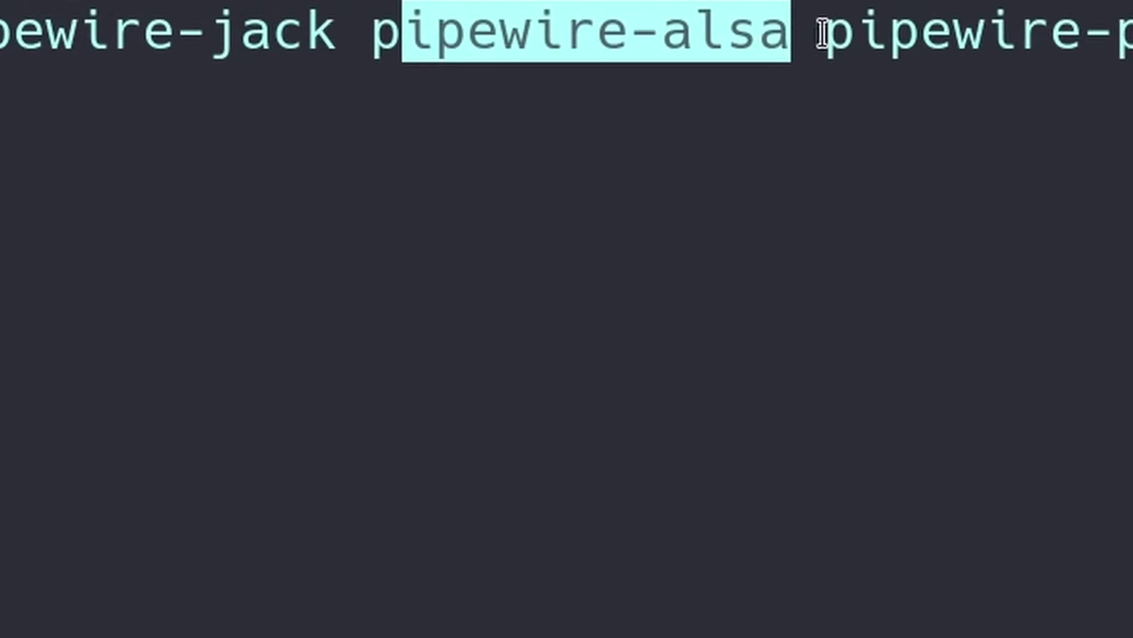
pyautogui.moveTo(826, 35); pyautogui.dragTo(1107, 36)
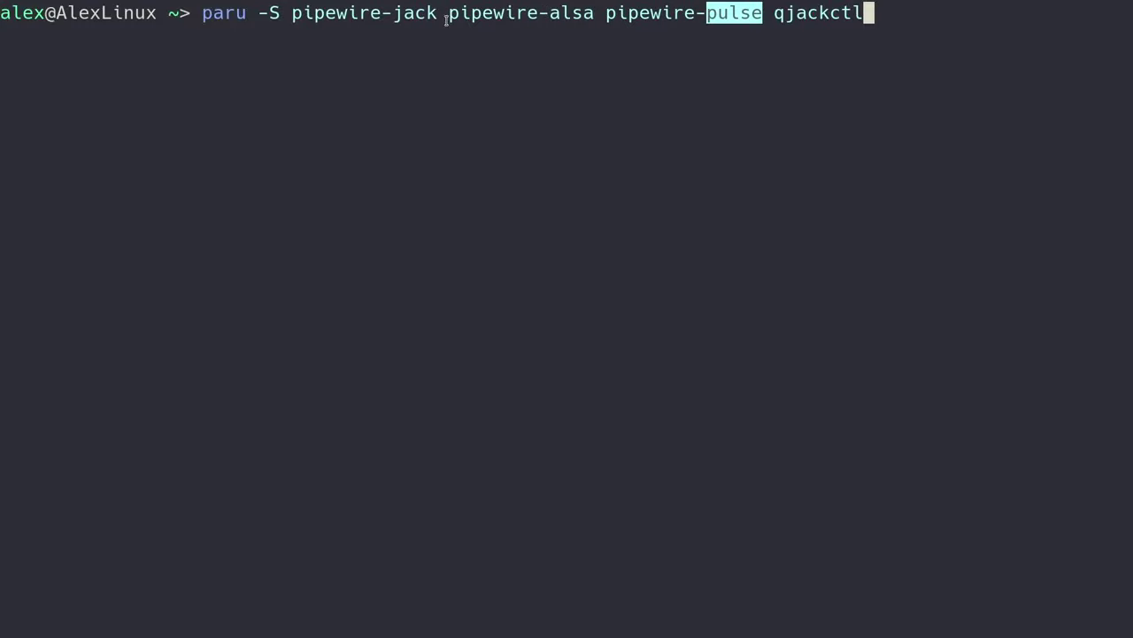
pyautogui.moveTo(438, 13); pyautogui.dragTo(594, 13)
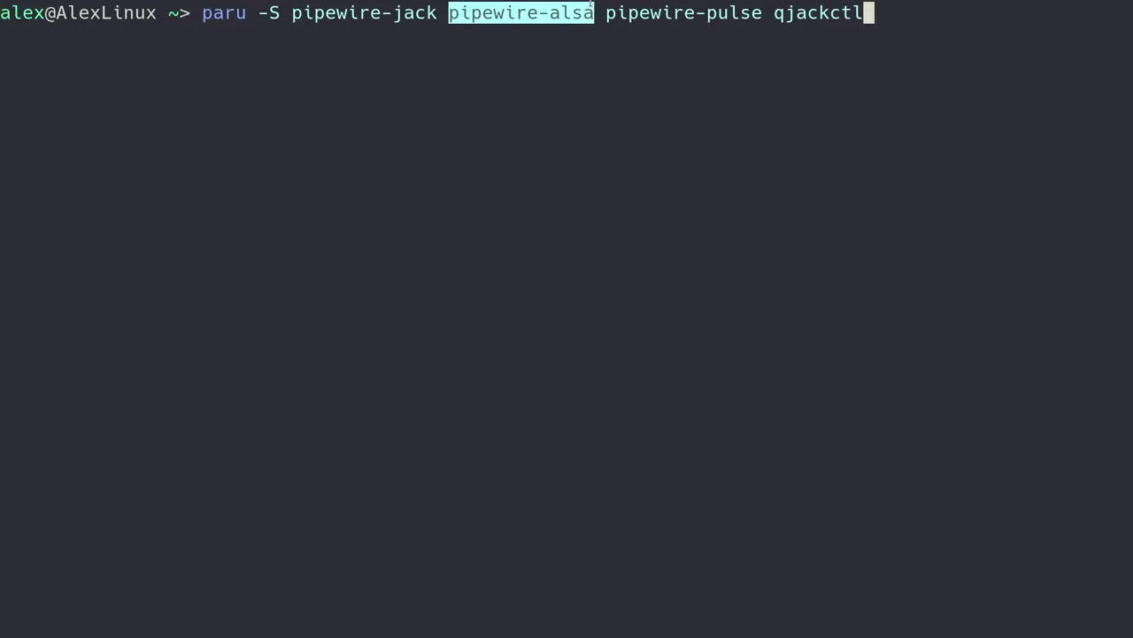
pyautogui.click(598, 9)
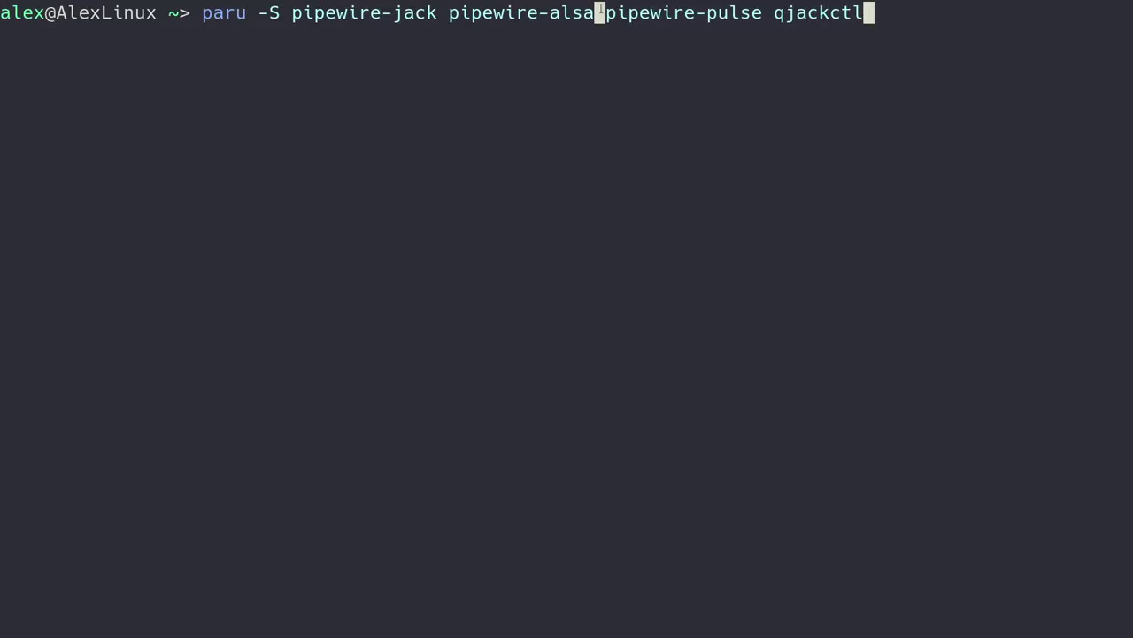
pyautogui.moveTo(767, 12); pyautogui.dragTo(859, 9)
pyautogui.click(859, 9)
pyautogui.moveTo(872, 12); pyautogui.dragTo(544, 7)
pyautogui.click(855, 7)
pyautogui.click(772, 23)
pyautogui.moveTo(800, 12); pyautogui.dragTo(839, 14)
pyautogui.click(839, 14)
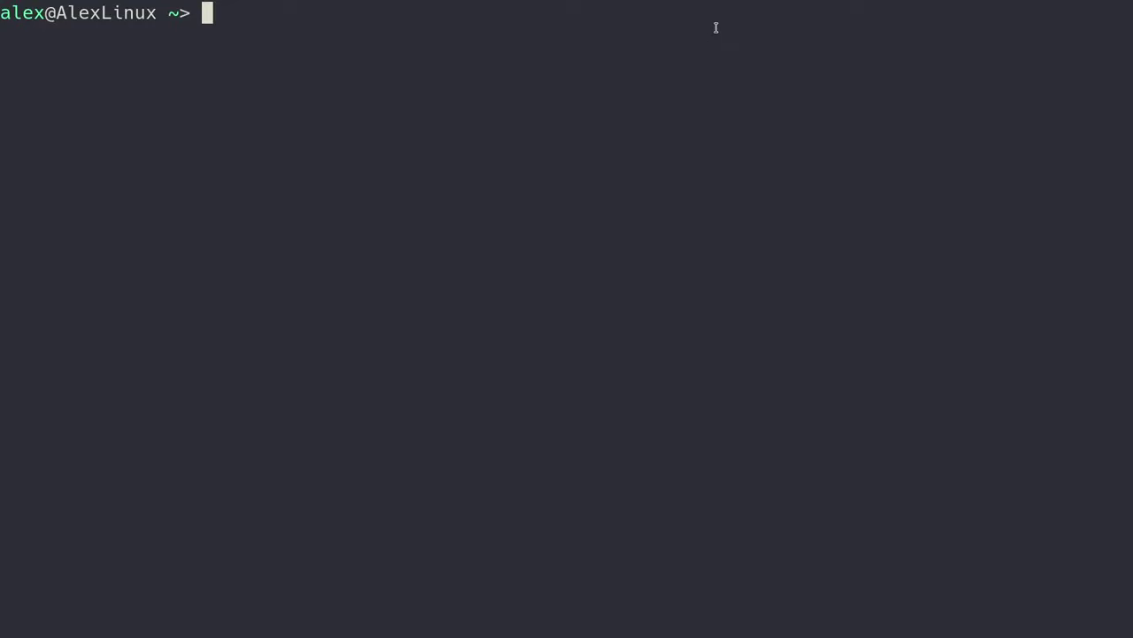
# Bring up QjackCtl on workspace 2, open its Graph window, and move the control window clear of the connected nodes.
pyautogui.press('super+2')
pyautogui.press('super+d')
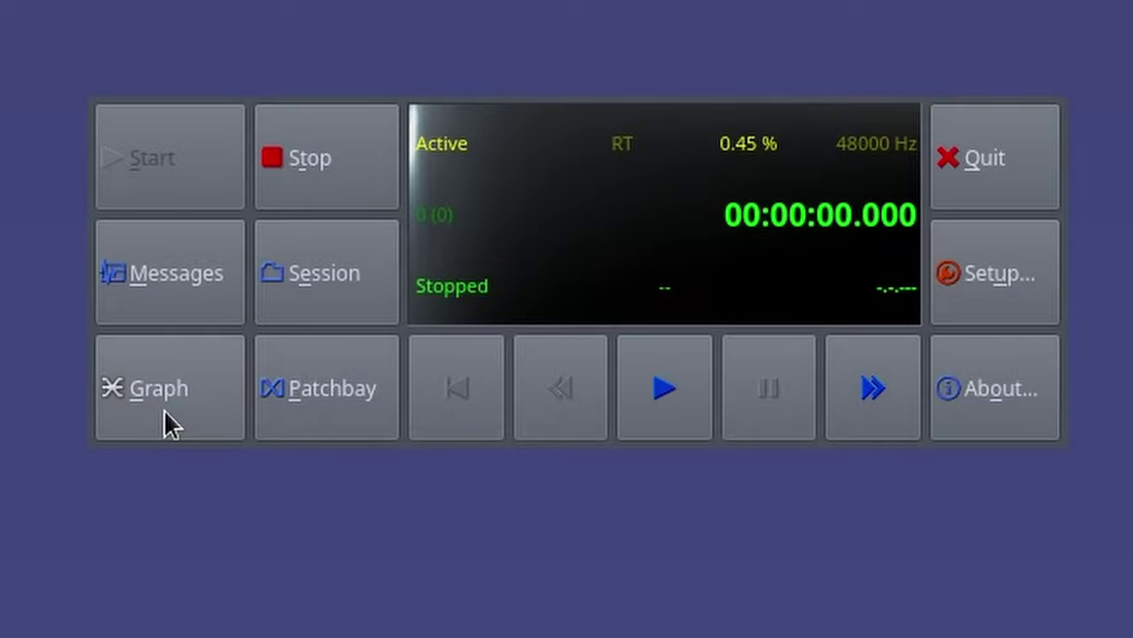
pyautogui.click(387, 273)
pyautogui.moveTo(803, 135); pyautogui.dragTo(258, 107)
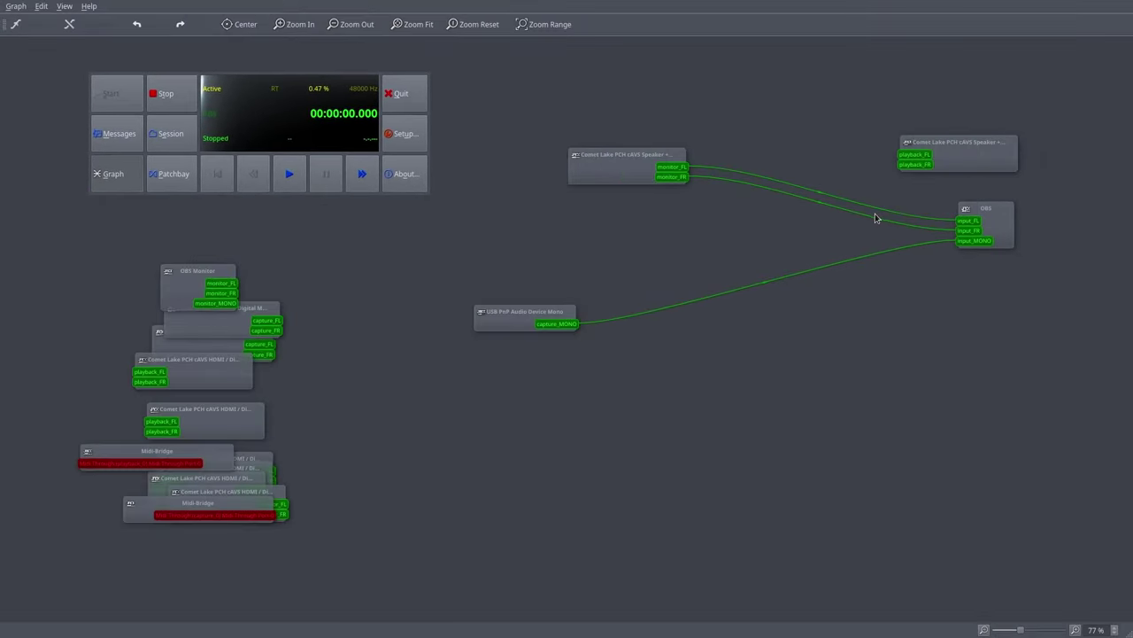
pyautogui.scroll(3, 1017, 209)
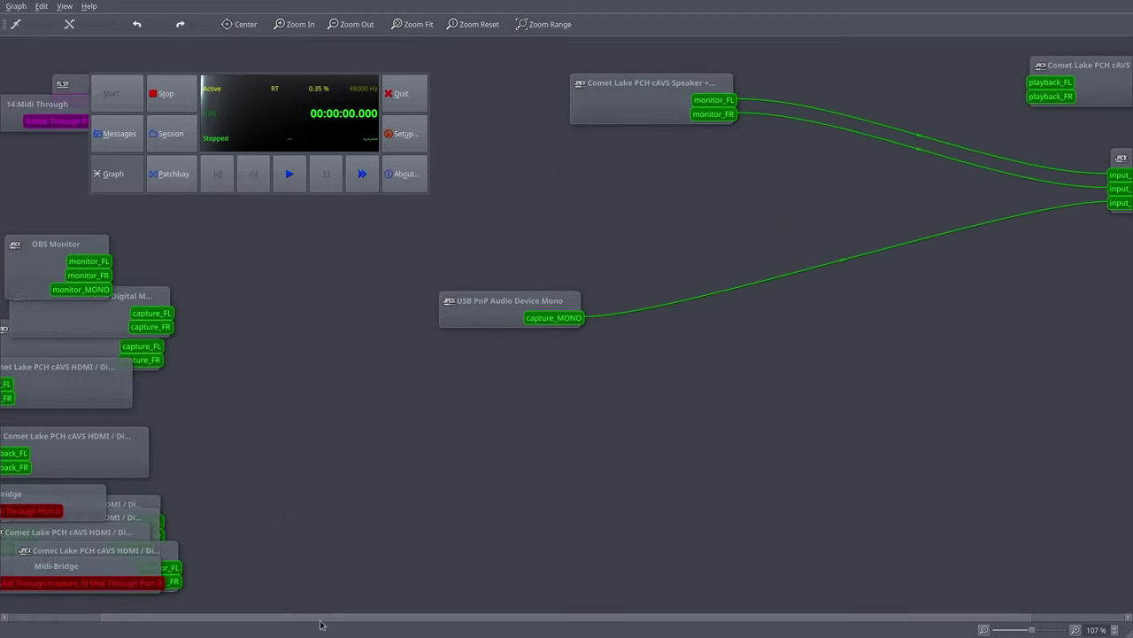
pyautogui.moveTo(151, 620); pyautogui.dragTo(364, 588)
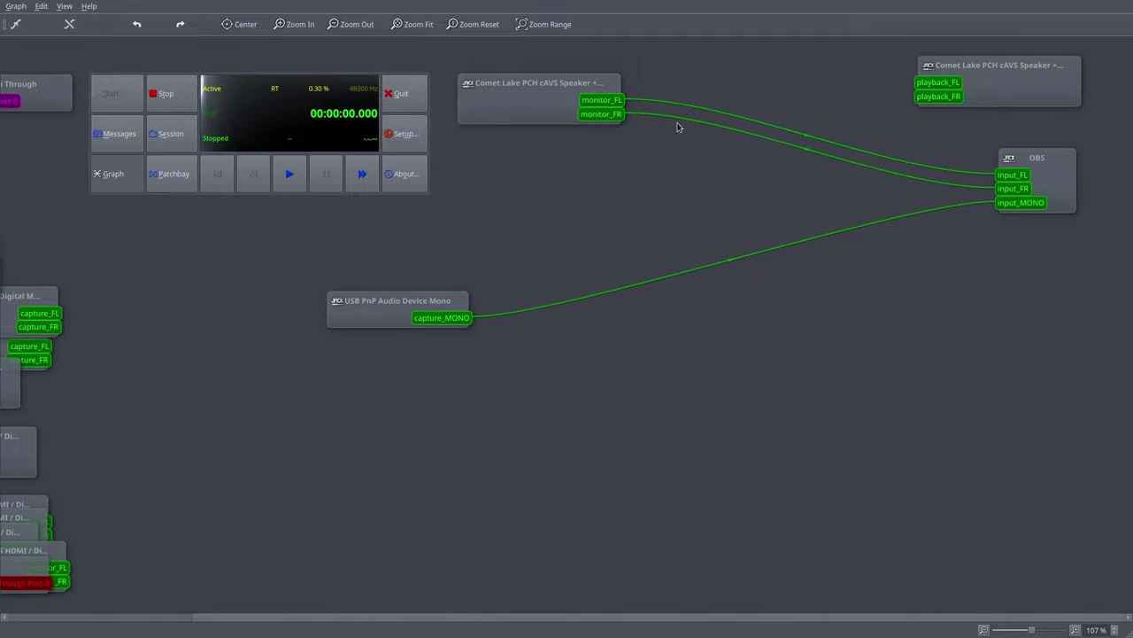
pyautogui.moveTo(249, 104); pyautogui.dragTo(160, 71)
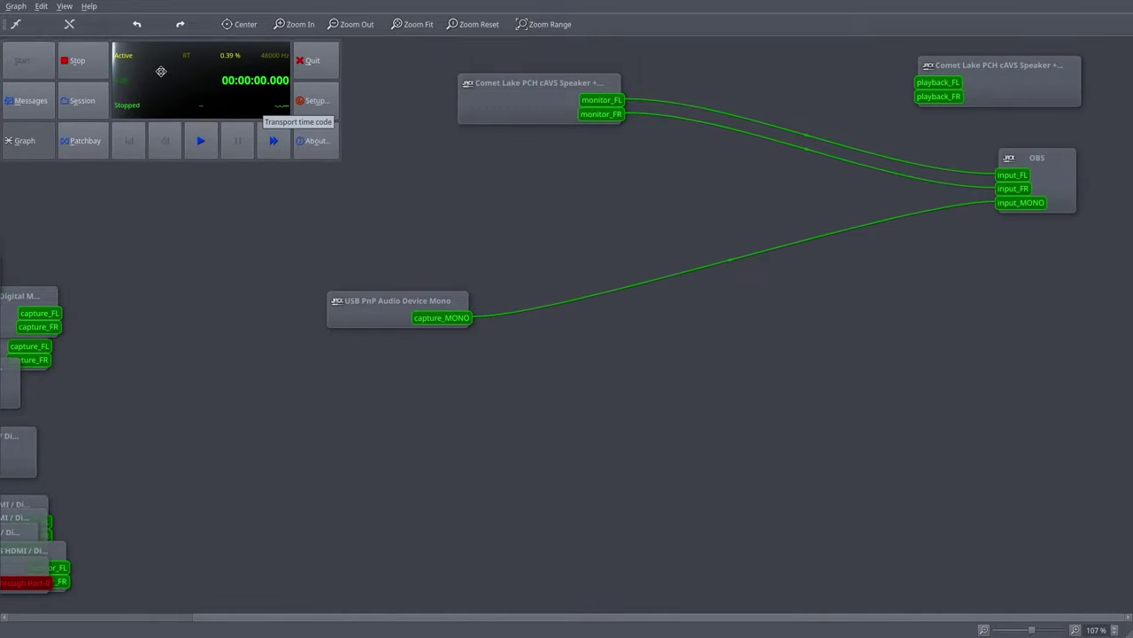
# Rearrange the USB PnP Audio Device Mono, speaker monitor, OBS and speaker playback nodes so their links are easy to follow.
pyautogui.click(344, 312)
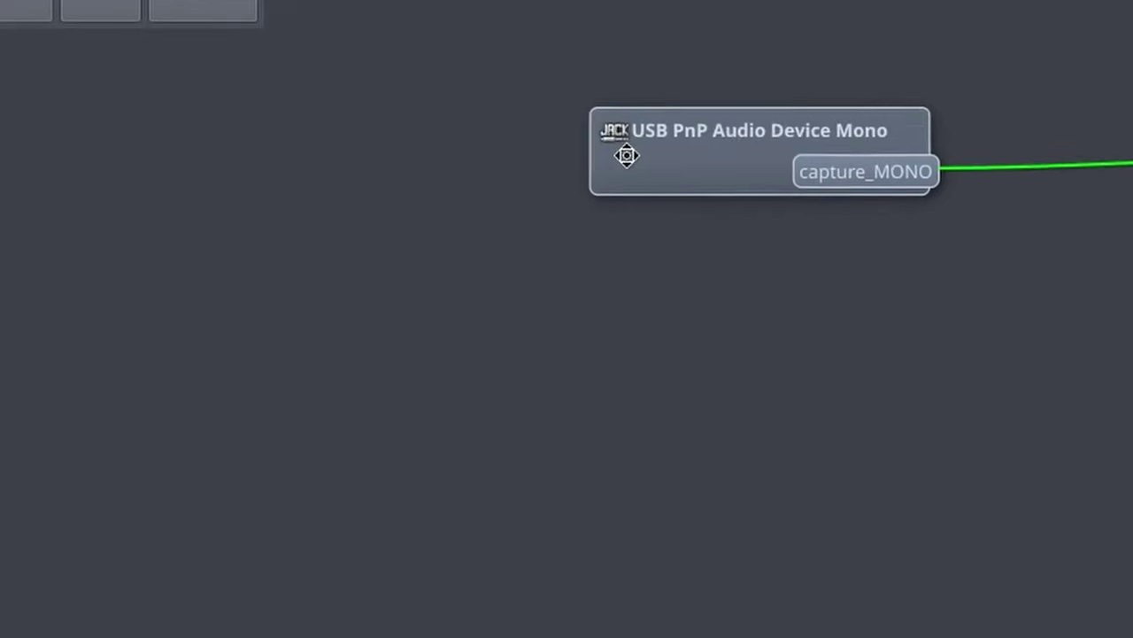
pyautogui.moveTo(627, 155); pyautogui.dragTo(610, 252)
pyautogui.moveTo(460, 102); pyautogui.dragTo(531, 125)
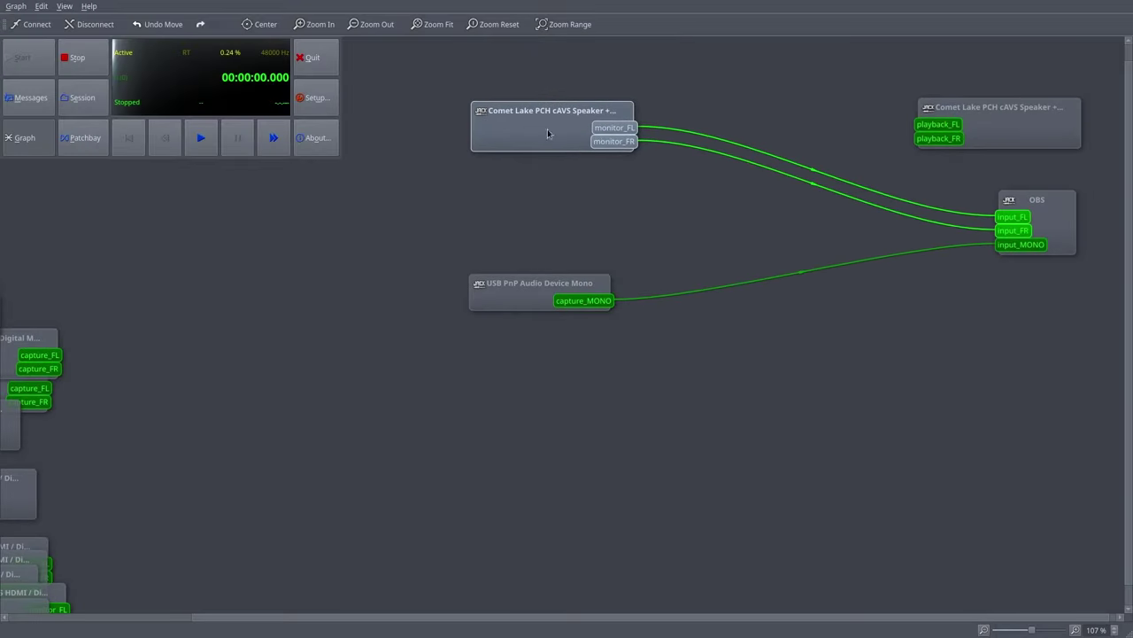
pyautogui.moveTo(1033, 207); pyautogui.dragTo(1001, 194)
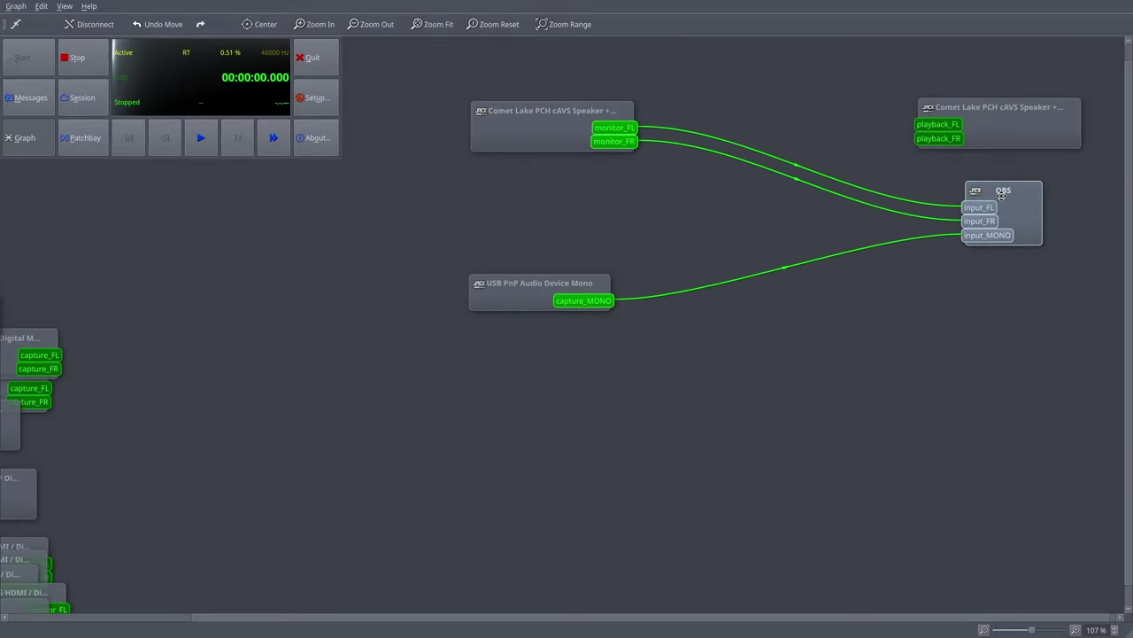
pyautogui.moveTo(543, 124)
pyautogui.mouseDown()
pyautogui.moveTo(538, 133)
pyautogui.moveTo(597, 125)
pyautogui.moveTo(529, 132)
pyautogui.mouseUp()
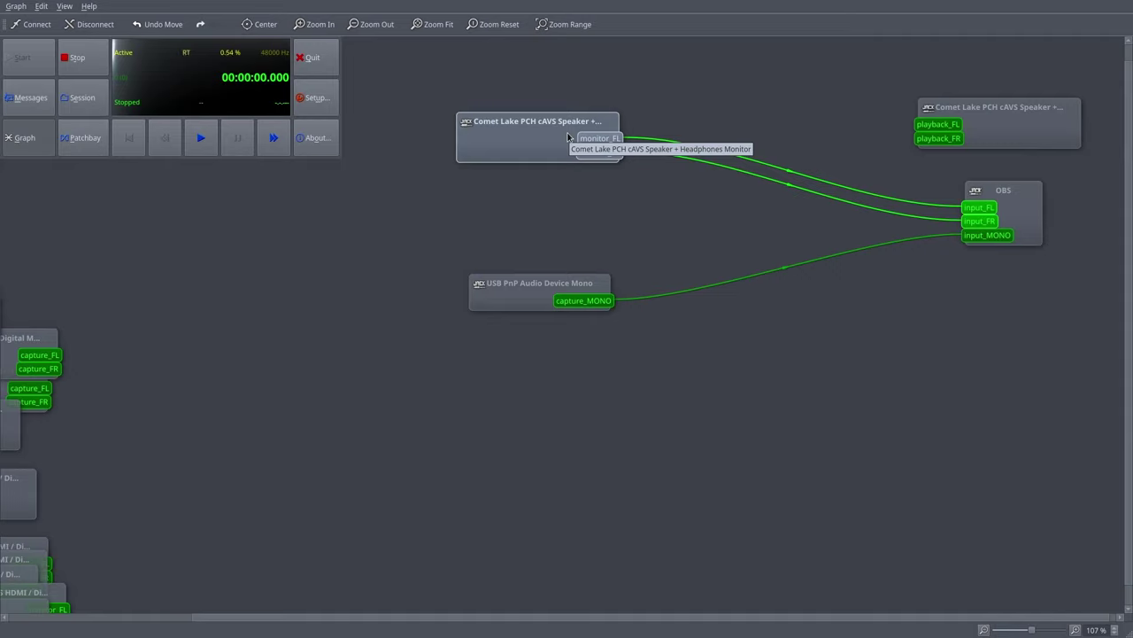
pyautogui.moveTo(1055, 147); pyautogui.dragTo(1051, 143)
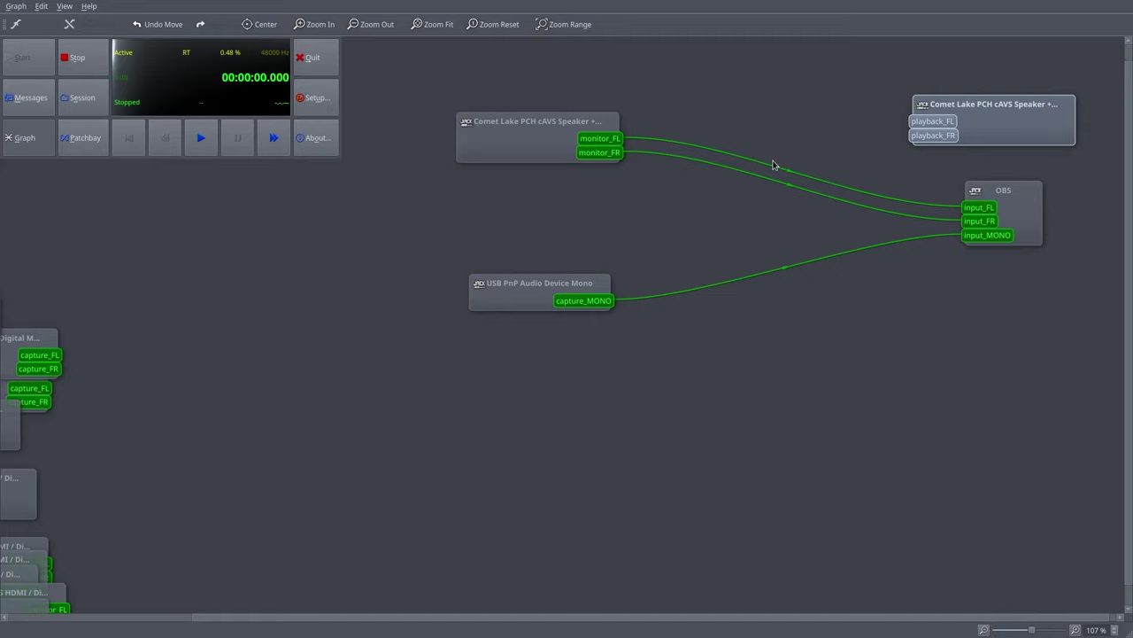
# Move the control window away from the nodes, open Chromium beside the graph, and pause the featured video on the DenshiVideo YouTube channel.
pyautogui.moveTo(244, 71); pyautogui.dragTo(985, 454)
pyautogui.press('super+b')
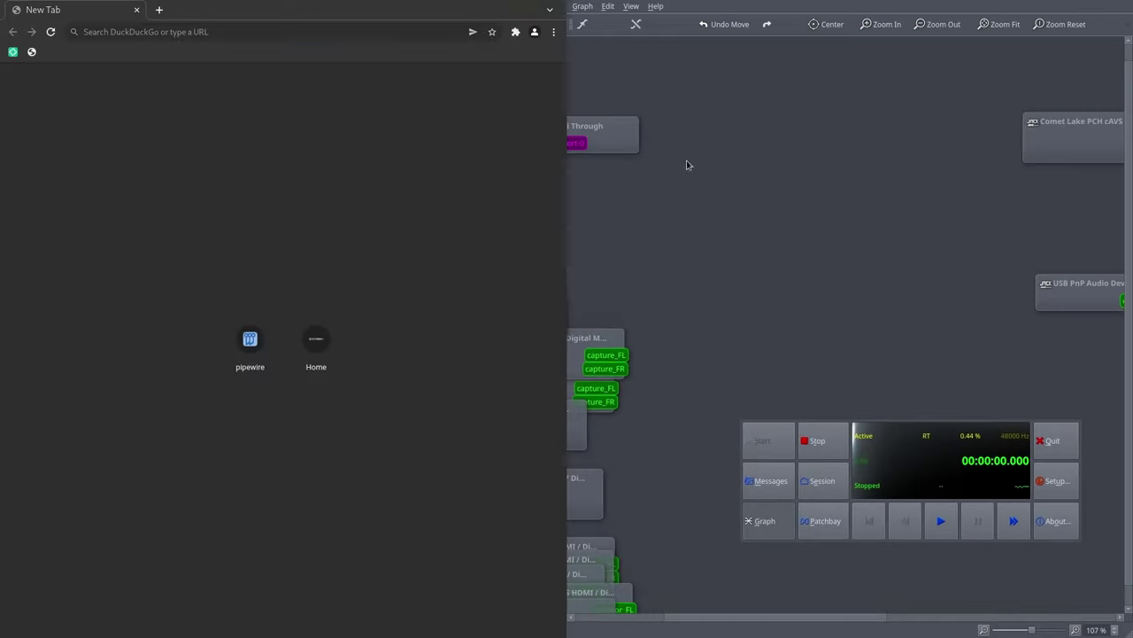
pyautogui.write('y')
pyautogui.press('Return')
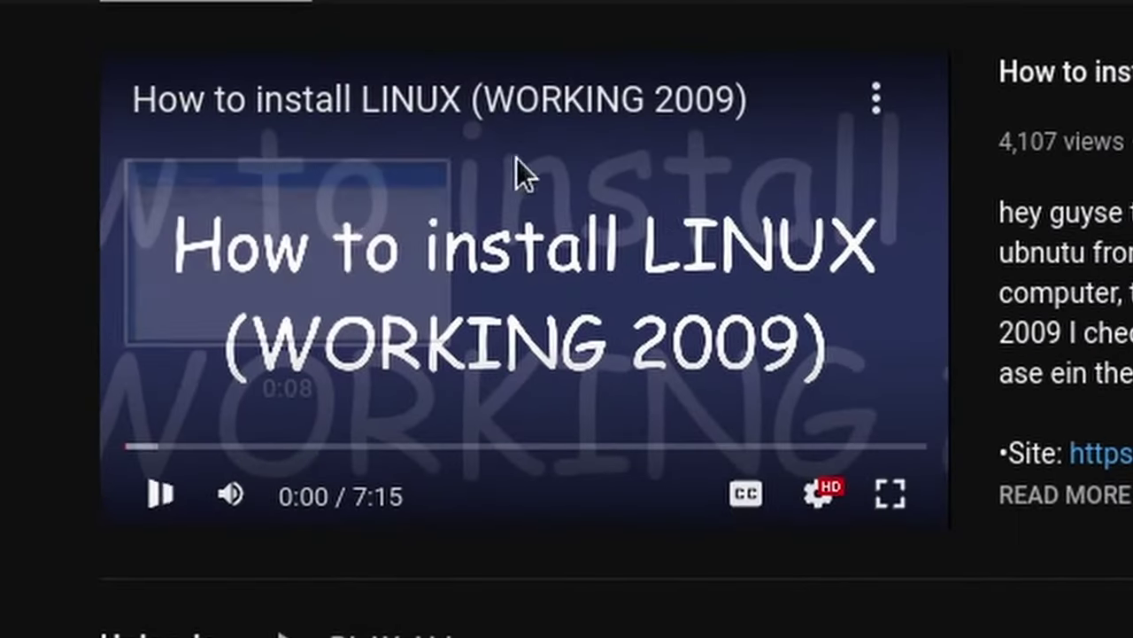
pyautogui.click(263, 337)
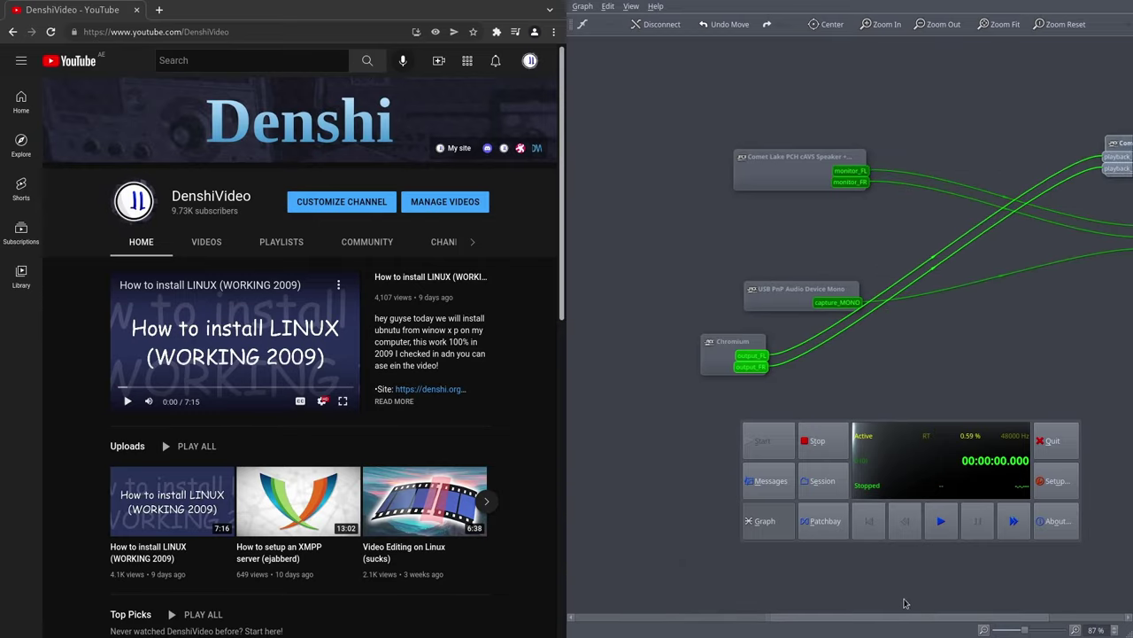
# Place the Chromium node above the speaker monitor node and the speaker playback node opposite it, above OBS.
pyautogui.moveTo(703, 343); pyautogui.dragTo(824, 110)
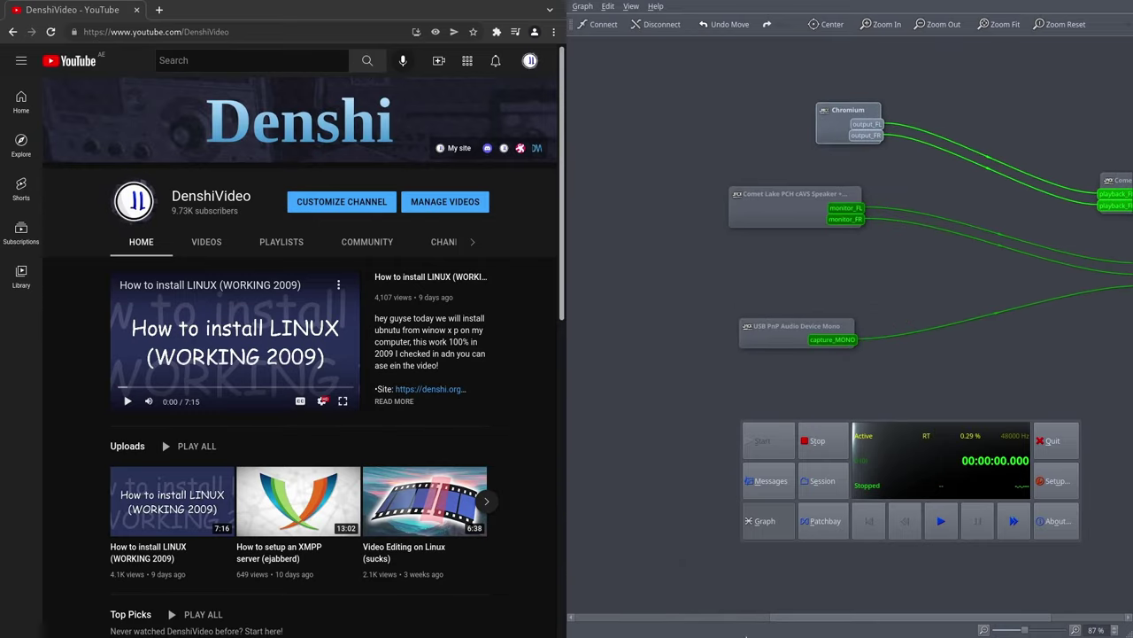
pyautogui.moveTo(1122, 184); pyautogui.dragTo(1009, 149)
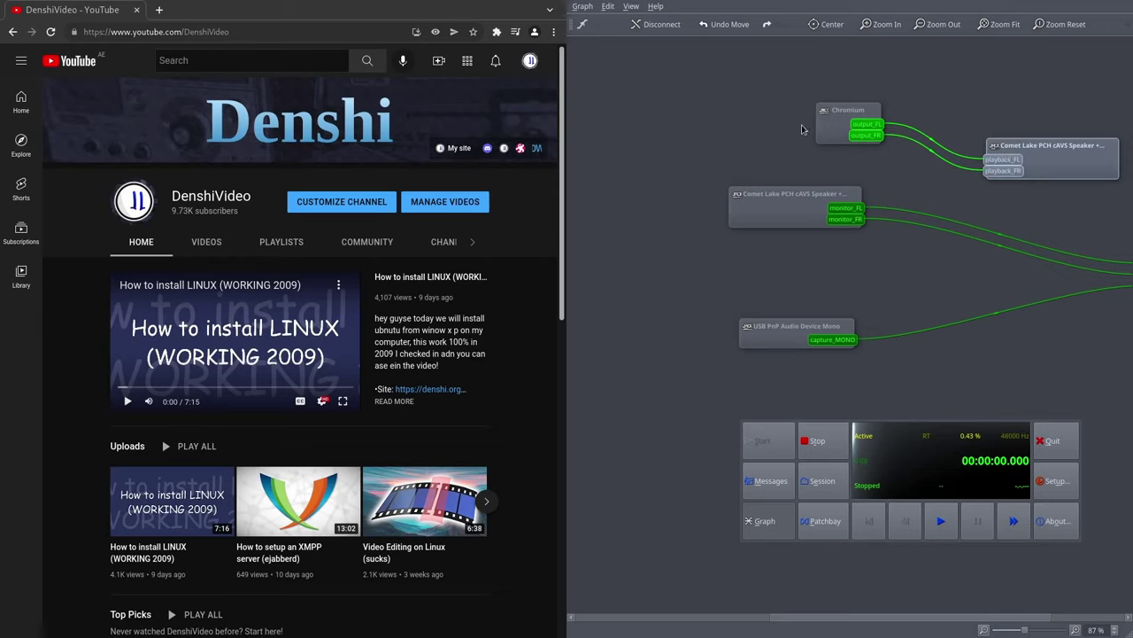
pyautogui.moveTo(840, 117); pyautogui.dragTo(766, 125)
pyautogui.click(839, 611)
pyautogui.moveTo(852, 617); pyautogui.dragTo(943, 622)
pyautogui.moveTo(651, 145); pyautogui.dragTo(742, 141)
pyautogui.rightClick(894, 158)
pyautogui.click(841, 110)
pyautogui.moveTo(896, 152); pyautogui.dragTo(946, 120)
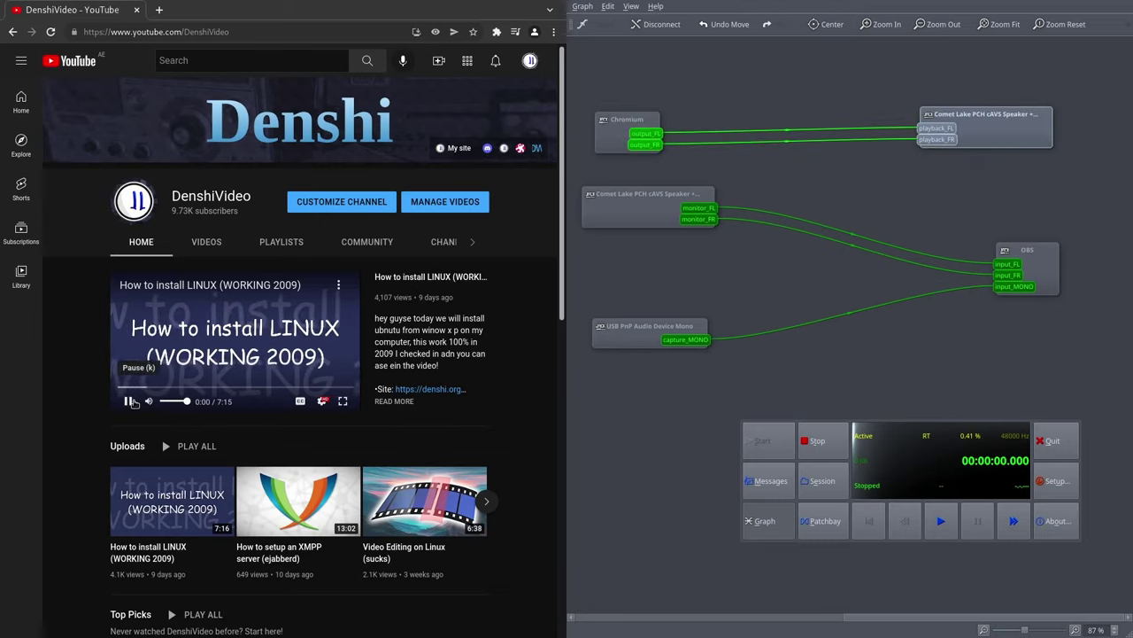
# Connect Chromium's output_FR port to the input_FL and input_FR ports of OBS.
pyautogui.moveTo(659, 123); pyautogui.dragTo(653, 124)
pyautogui.moveTo(657, 144); pyautogui.dragTo(686, 140)
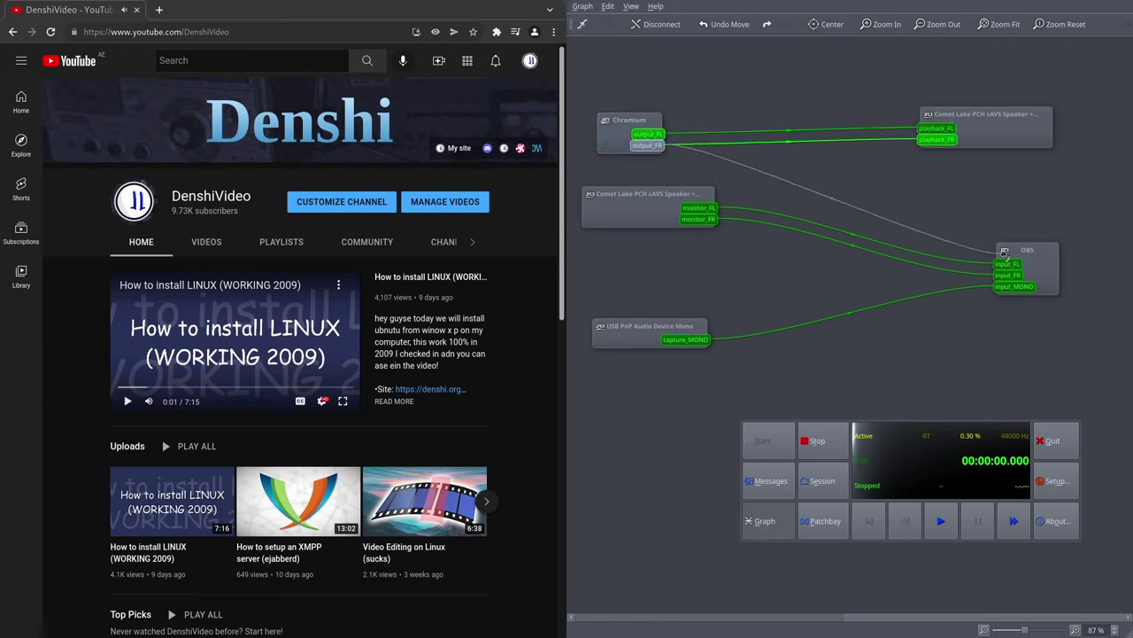
pyautogui.moveTo(1014, 264); pyautogui.dragTo(1009, 264)
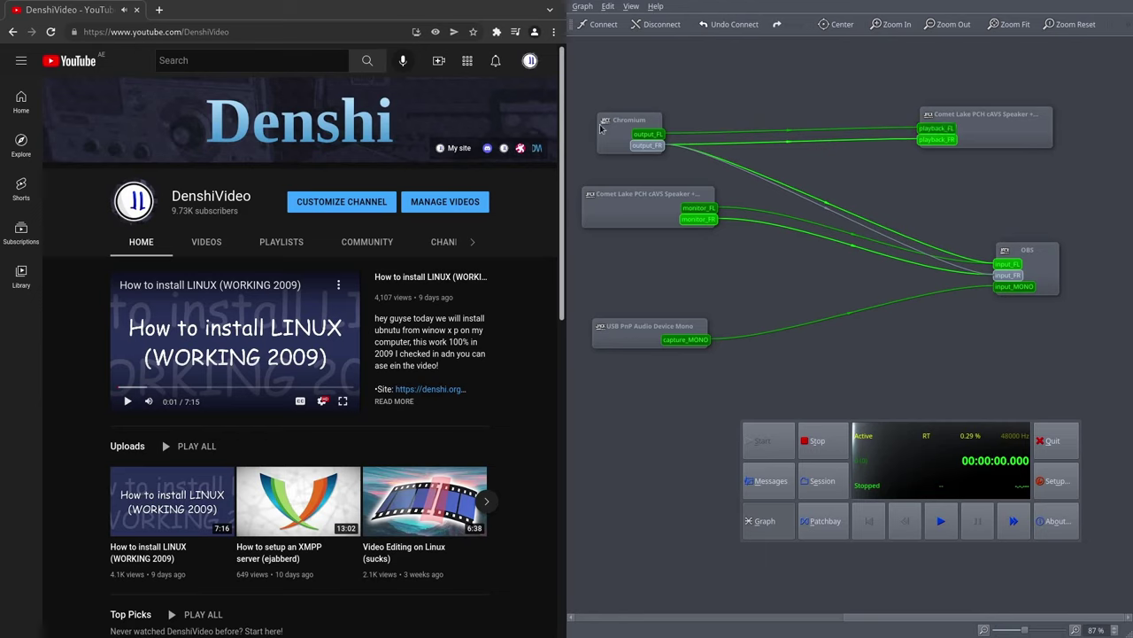
# Shift the Chromium, OBS, speaker playback and speaker monitor nodes slightly to separate their links.
pyautogui.moveTo(619, 129); pyautogui.dragTo(642, 130)
pyautogui.moveTo(998, 251); pyautogui.dragTo(992, 257)
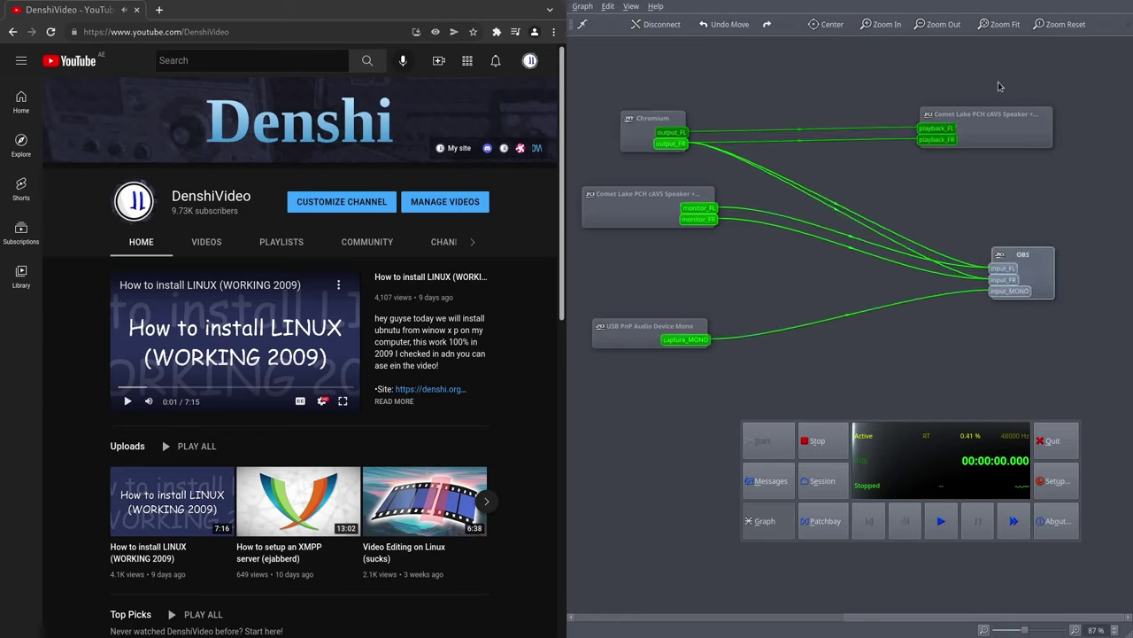
pyautogui.moveTo(981, 129); pyautogui.dragTo(997, 129)
pyautogui.moveTo(637, 206); pyautogui.dragTo(670, 216)
# Move the Chromium node closer to the speaker playback node and disconnect all of its links.
pyautogui.moveTo(635, 118); pyautogui.dragTo(663, 112)
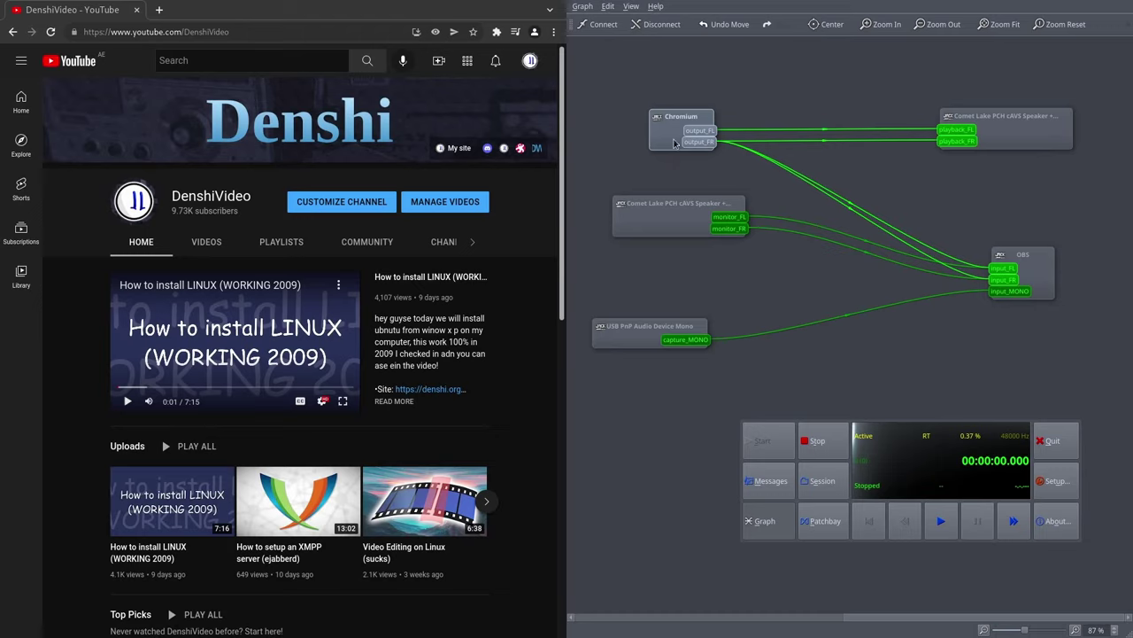
pyautogui.rightClick(675, 135)
pyautogui.click(707, 153)
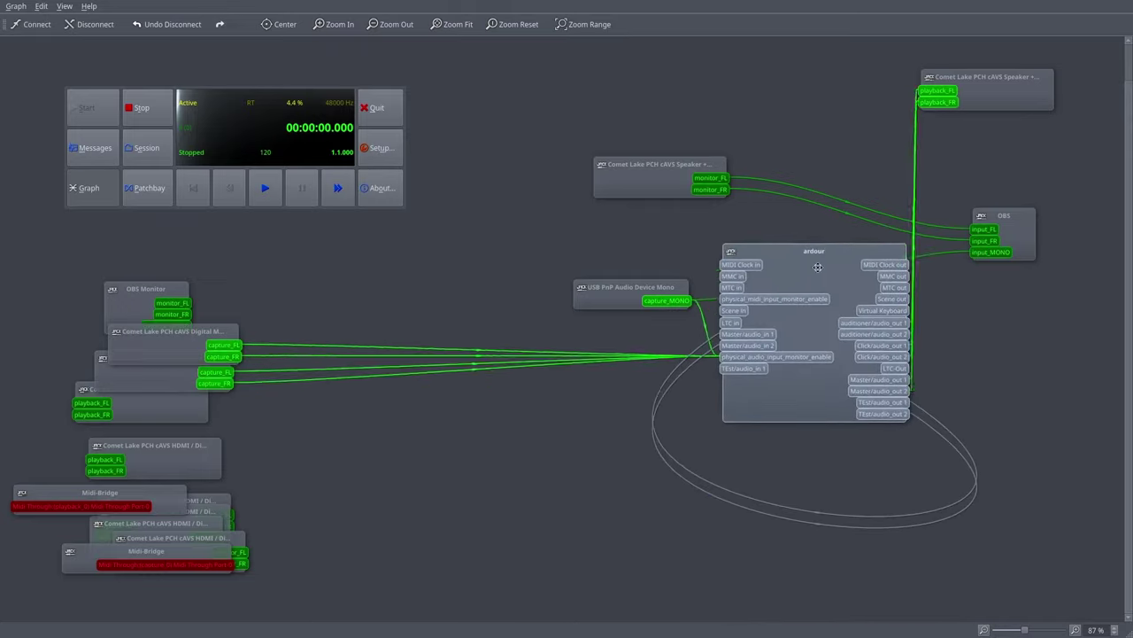
# Spread out the ardour, speaker monitor, USB PnP Audio Device Mono and speaker playback nodes so none overlap.
pyautogui.moveTo(810, 252); pyautogui.dragTo(771, 290)
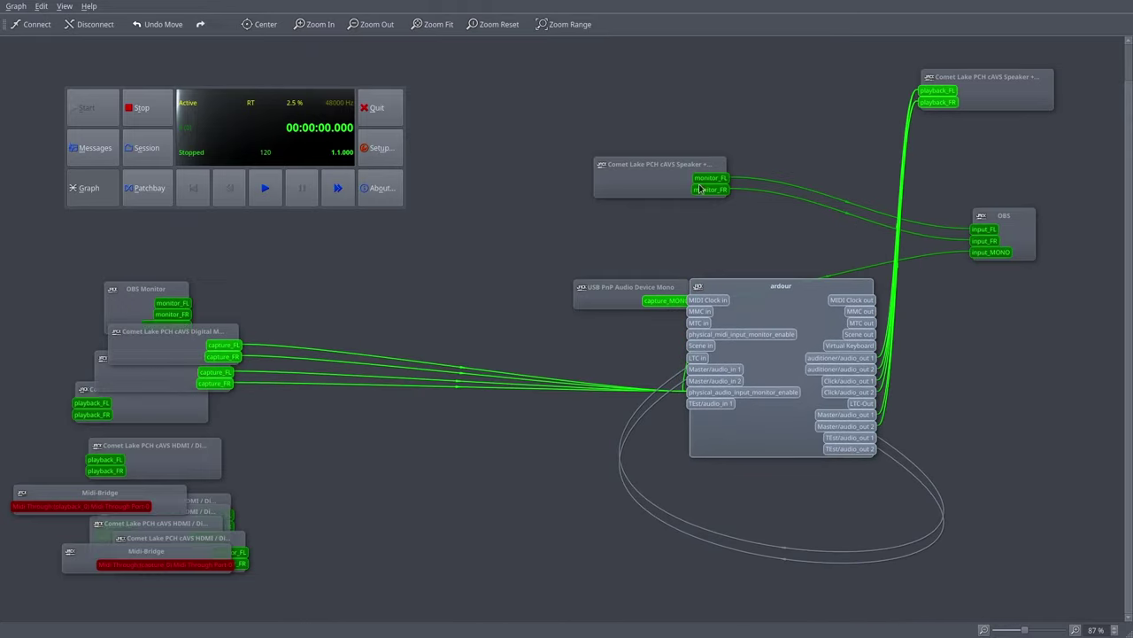
pyautogui.moveTo(676, 160); pyautogui.dragTo(551, 131)
pyautogui.moveTo(598, 281); pyautogui.dragTo(432, 244)
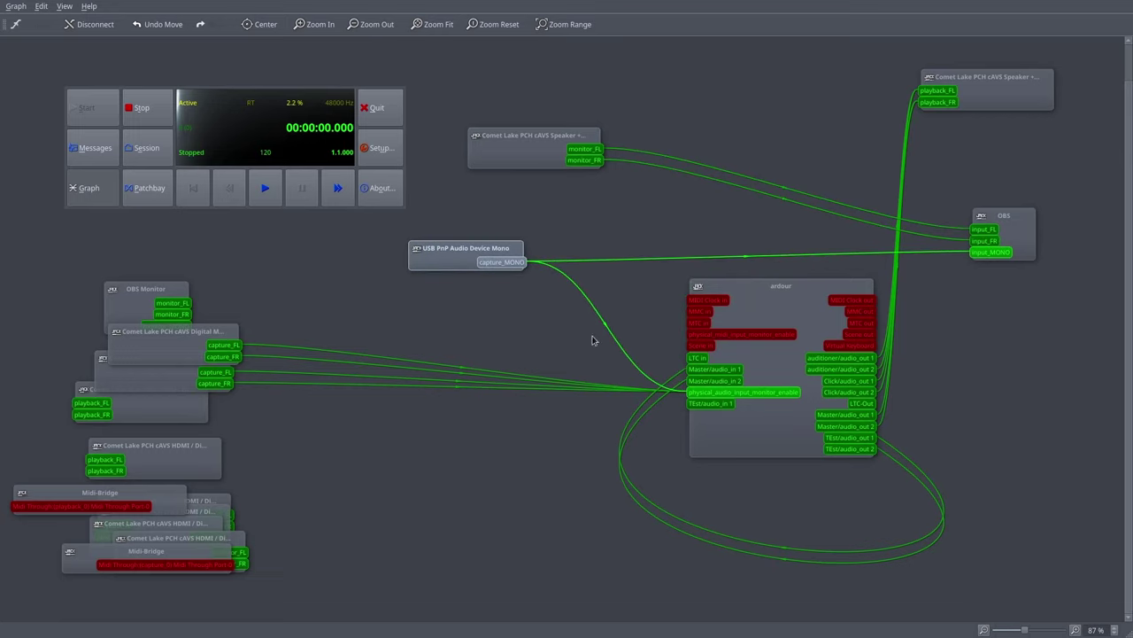
pyautogui.moveTo(978, 103); pyautogui.dragTo(978, 145)
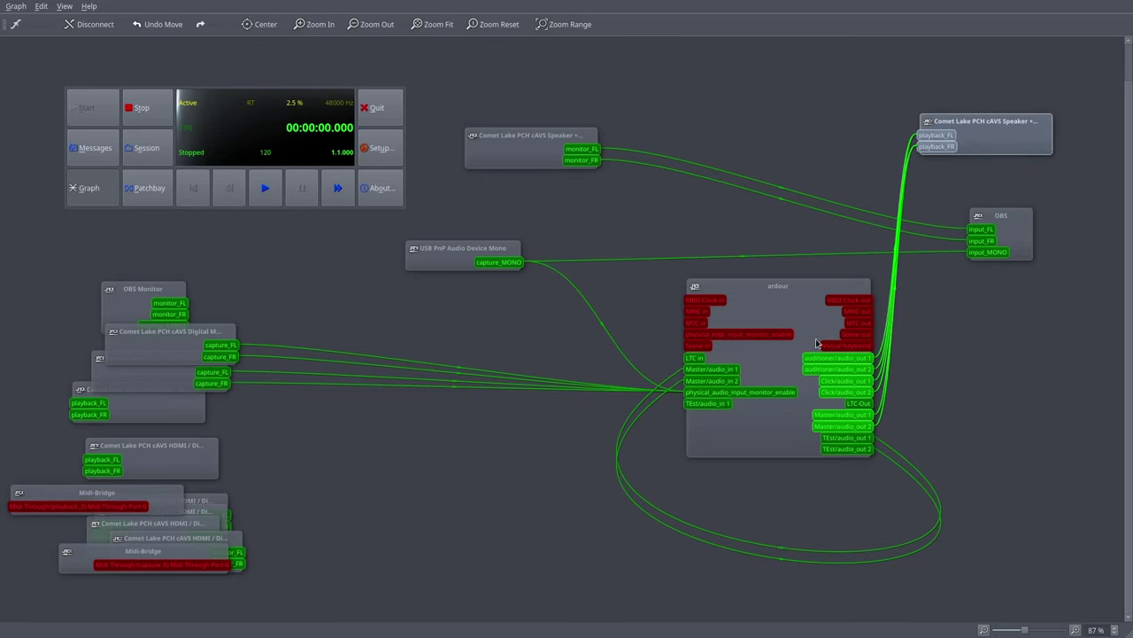
pyautogui.moveTo(751, 306)
pyautogui.mouseDown()
pyautogui.moveTo(737, 281)
pyautogui.moveTo(736, 321)
pyautogui.mouseUp()
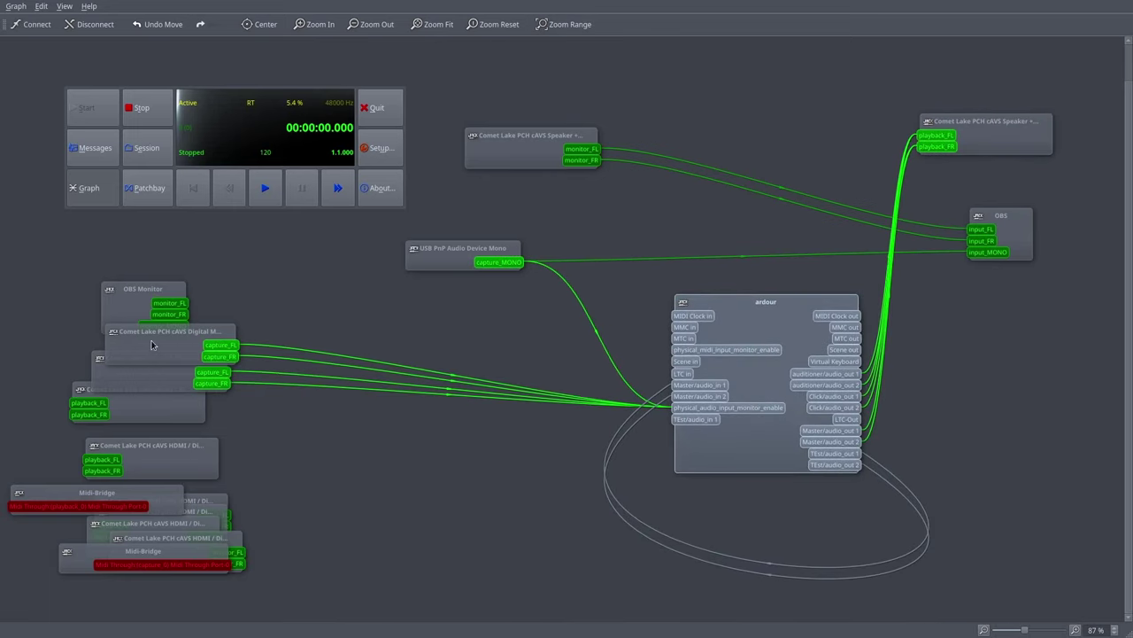
# Pull the Digital Microphone and Headset Microphone capture nodes out of the overlapping pile and space them apart.
pyautogui.moveTo(151, 344); pyautogui.dragTo(318, 332)
pyautogui.moveTo(273, 277); pyautogui.dragTo(305, 278)
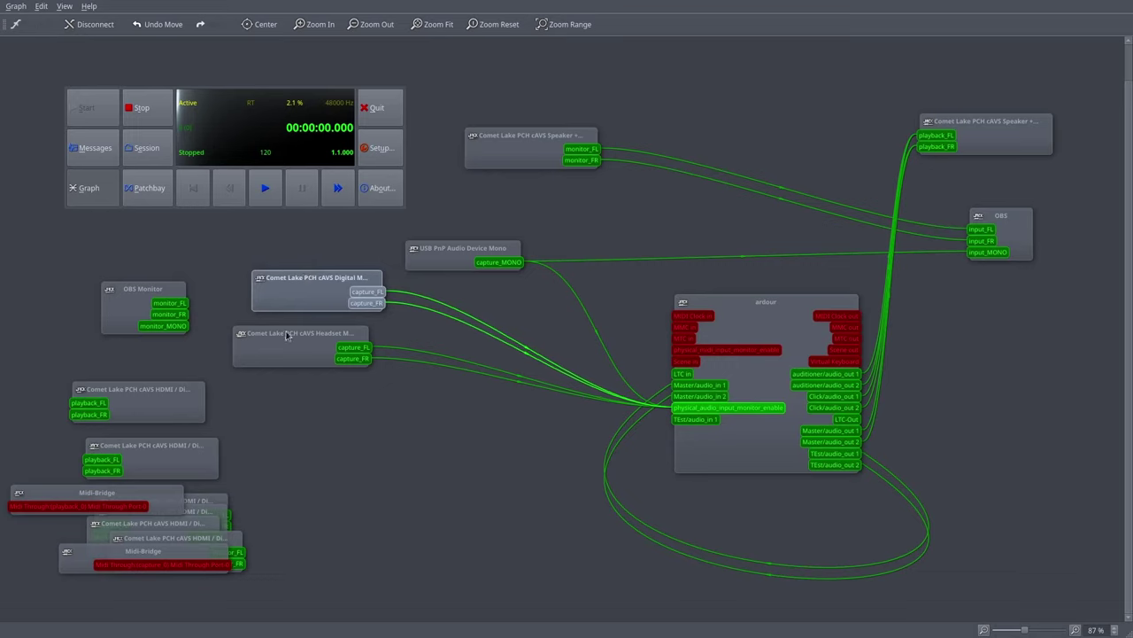
pyautogui.moveTo(286, 335); pyautogui.dragTo(318, 388)
pyautogui.moveTo(311, 301); pyautogui.dragTo(327, 325)
# Disconnect all links of the Digital Microphone and Headset Microphone capture nodes.
pyautogui.rightClick(327, 325)
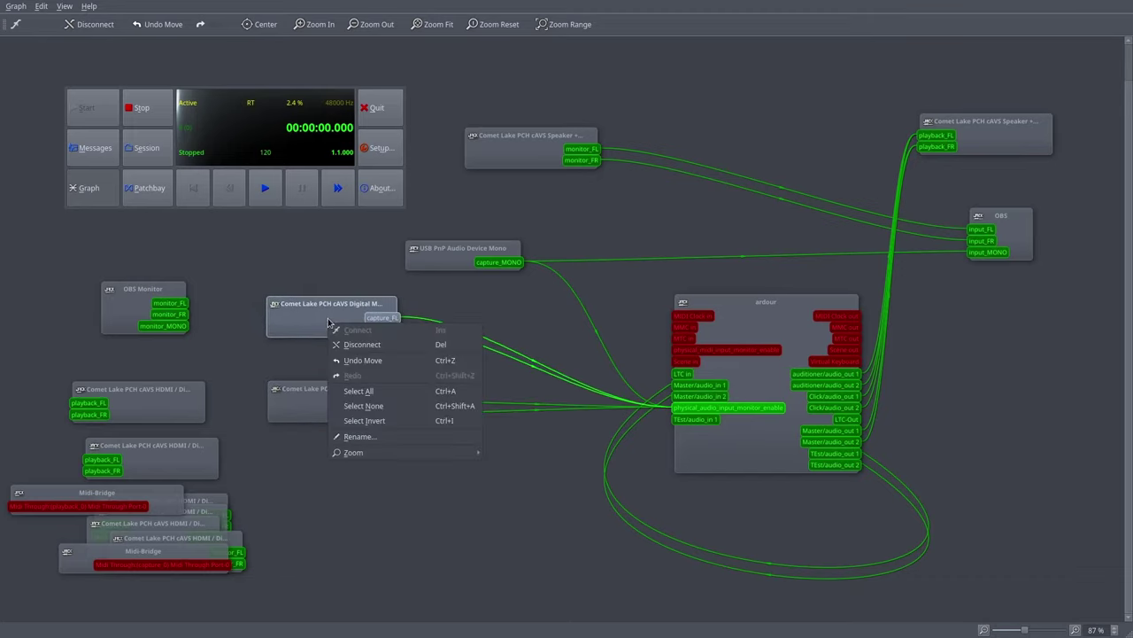
pyautogui.click(349, 345)
pyautogui.rightClick(323, 396)
pyautogui.press('Escape')
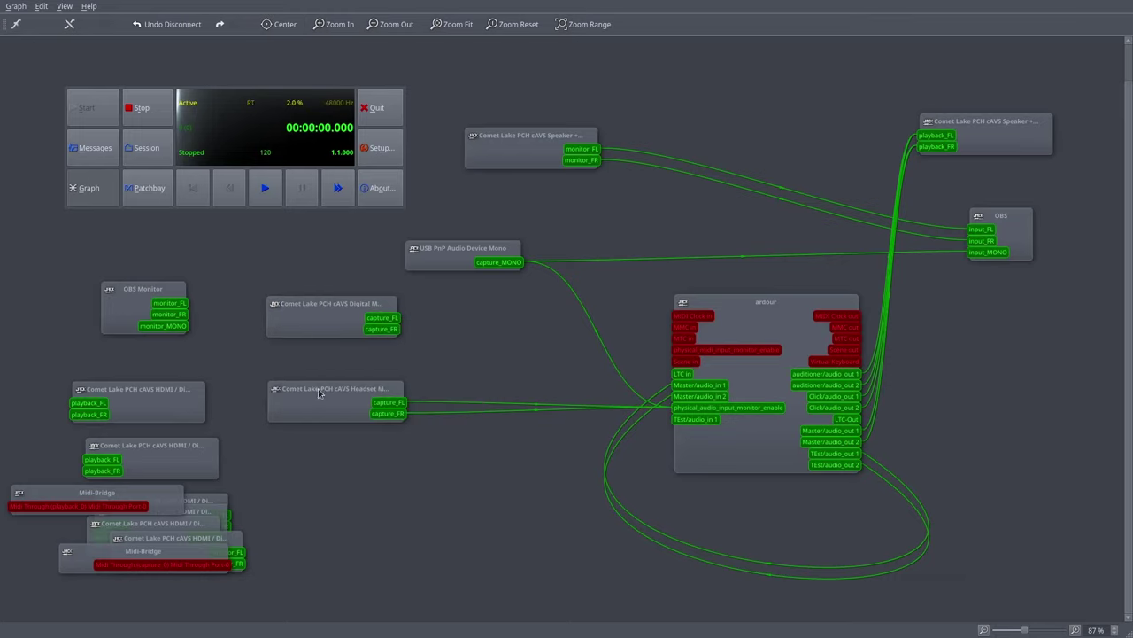
pyautogui.rightClick(319, 390)
pyautogui.click(347, 403)
# Return both disconnected capture nodes to the unused pile and bring the USB PnP Audio Device Mono and ardour nodes closer together.
pyautogui.moveTo(337, 401); pyautogui.dragTo(151, 364)
pyautogui.moveTo(344, 323); pyautogui.dragTo(167, 346)
pyautogui.moveTo(468, 255); pyautogui.dragTo(553, 256)
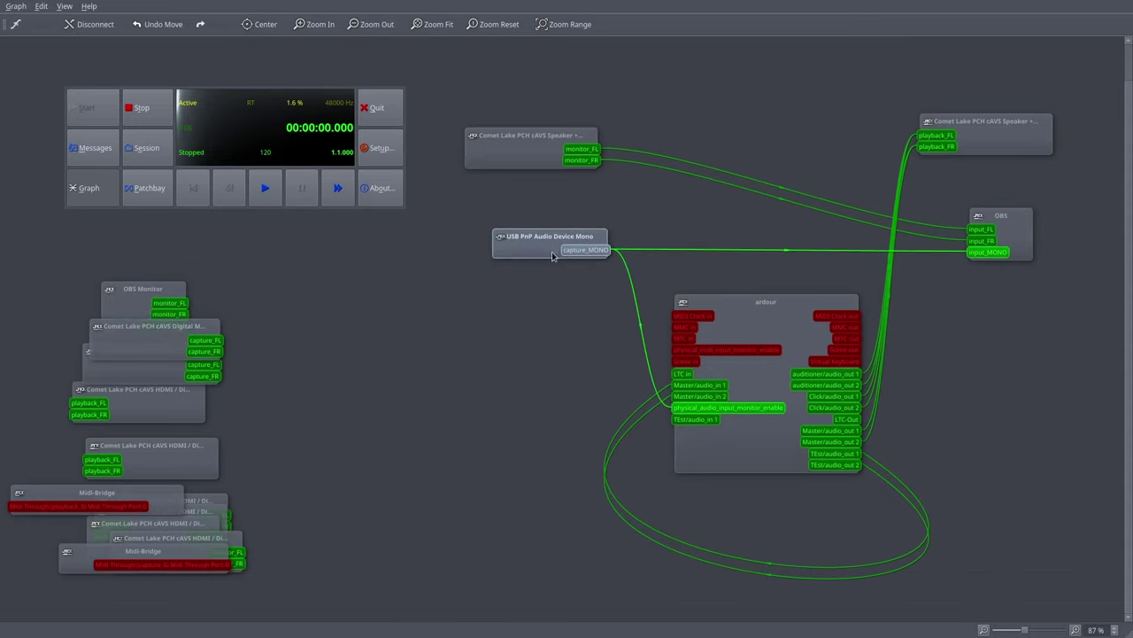
pyautogui.moveTo(760, 308); pyautogui.dragTo(689, 314)
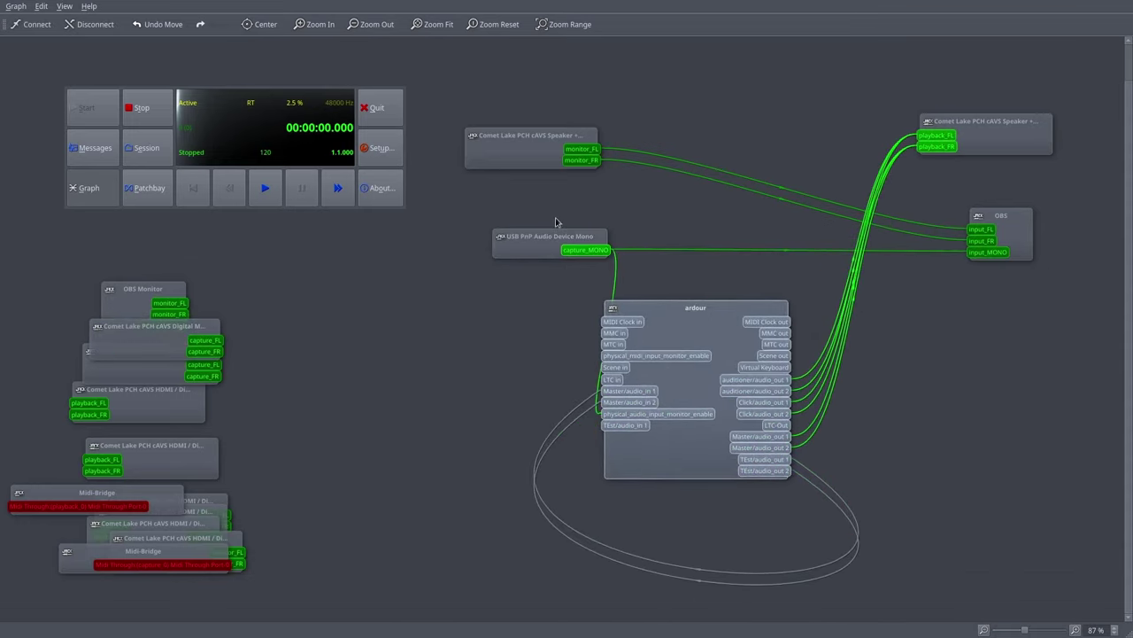
# Switch to Ardour and add one MIDI track with the ACE Reasonable Synth instrument.
pyautogui.hotkey('alt', 'Tab')
pyautogui.scroll(3, 216, 193)
pyautogui.moveTo(346, 84); pyautogui.dragTo(79, 140)
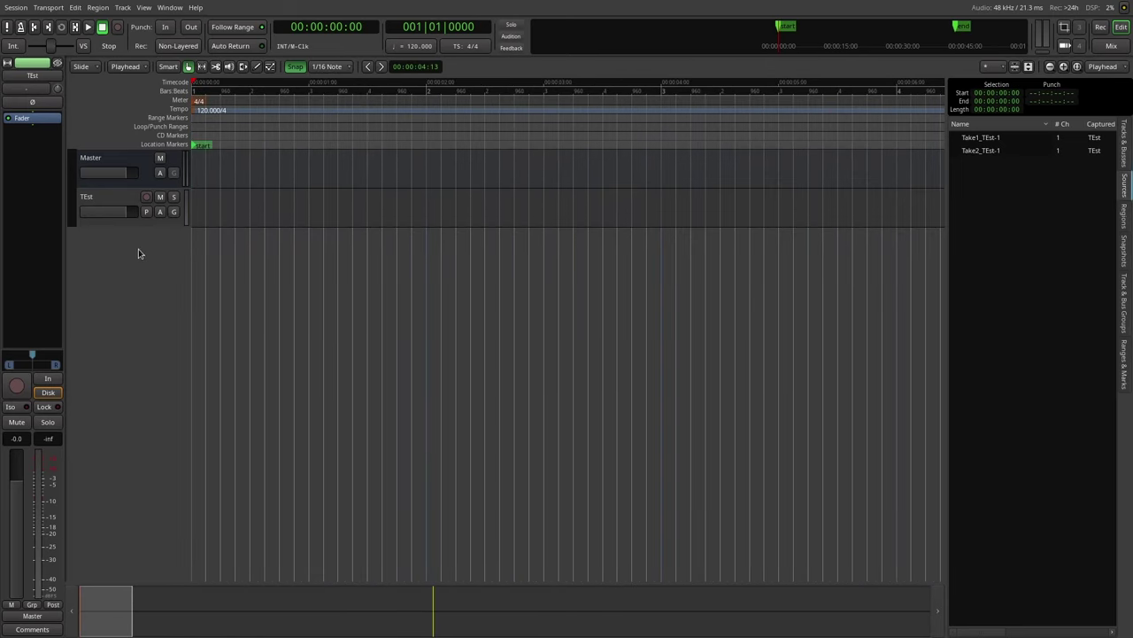
pyautogui.doubleClick(138, 254)
pyautogui.click(41, 142)
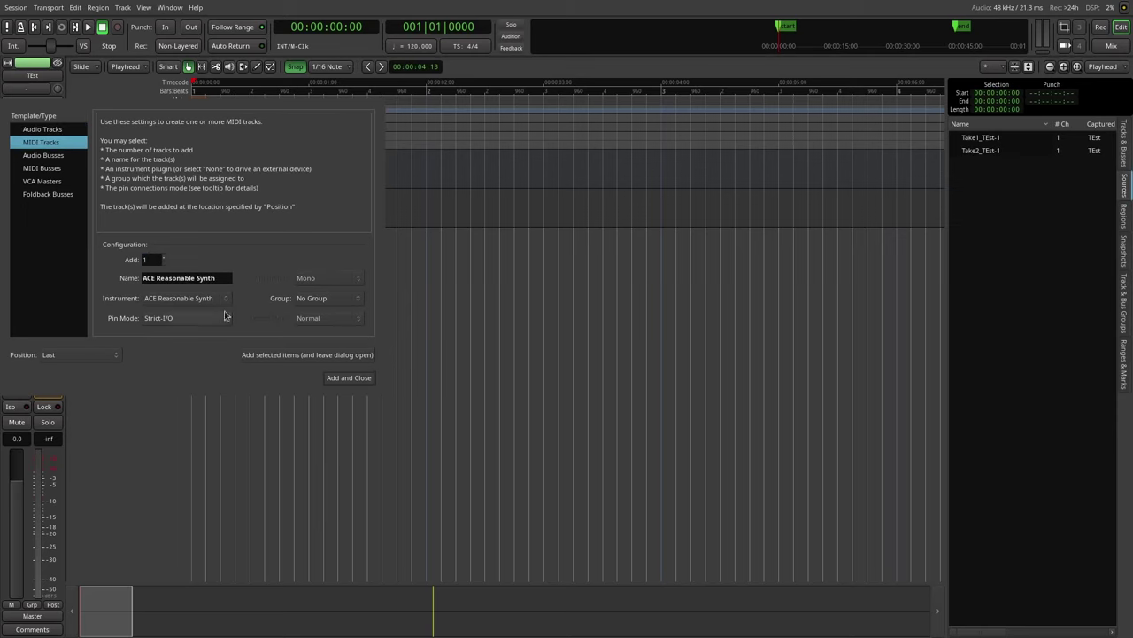
pyautogui.click(180, 299)
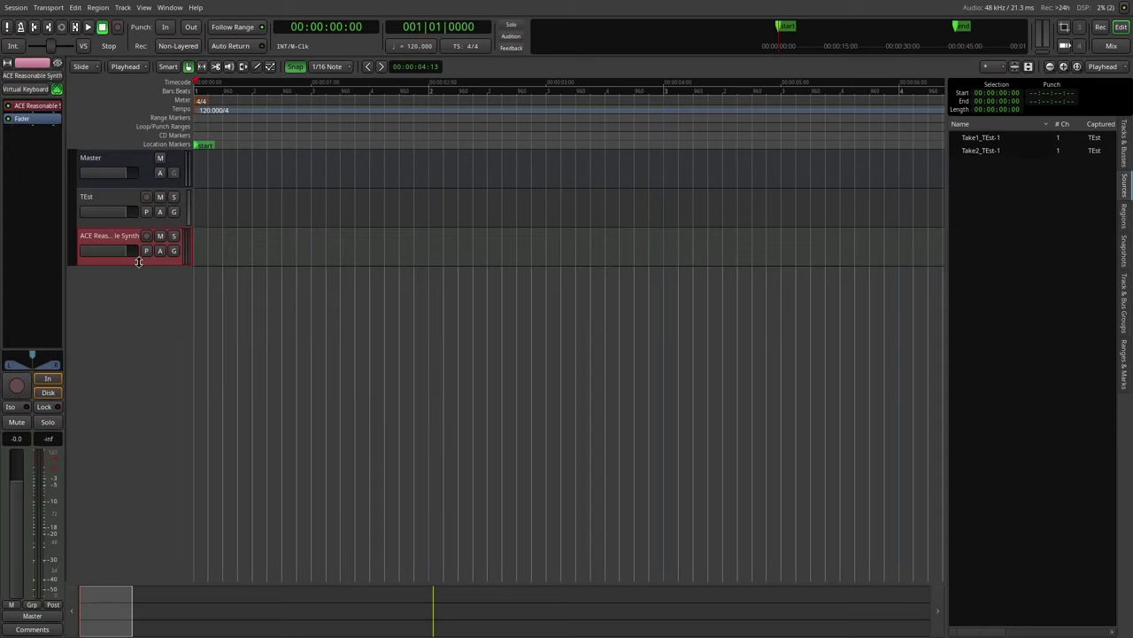
# Enlarge the ACE Reasonable Synth track's height and draw a MIDI region about two bars long from the session start.
pyautogui.moveTo(138, 263); pyautogui.dragTo(137, 429)
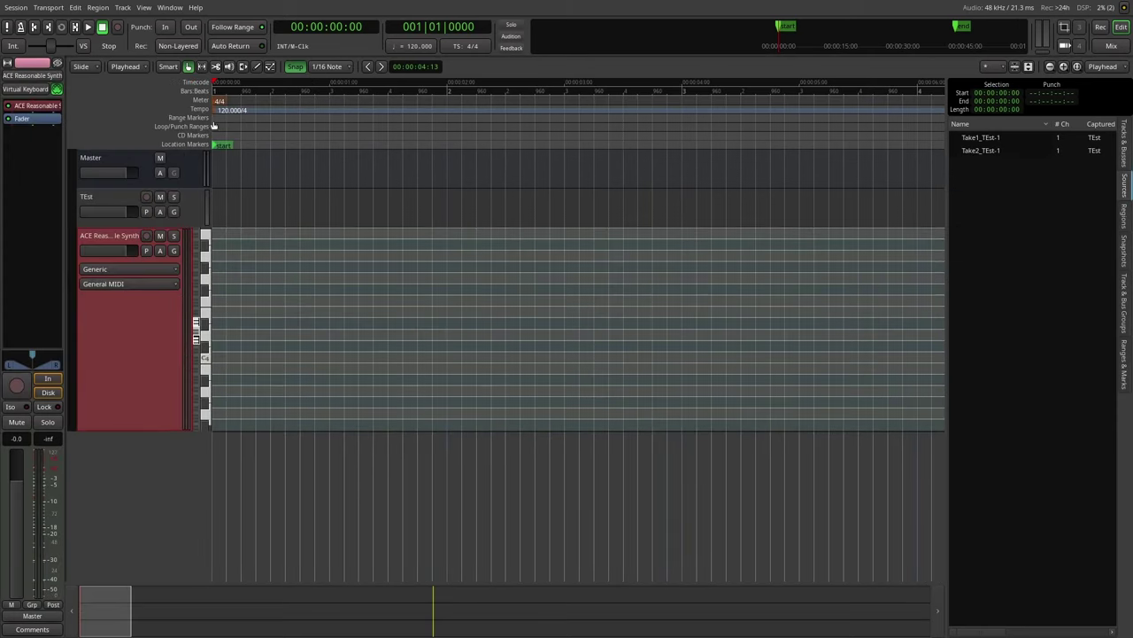
pyautogui.click(256, 68)
pyautogui.moveTo(712, 268); pyautogui.dragTo(214, 264)
# Draw nine short notes at scattered pitches across the new MIDI region and return to the Grab tool.
pyautogui.click(335, 255)
pyautogui.moveTo(336, 255); pyautogui.dragTo(263, 245)
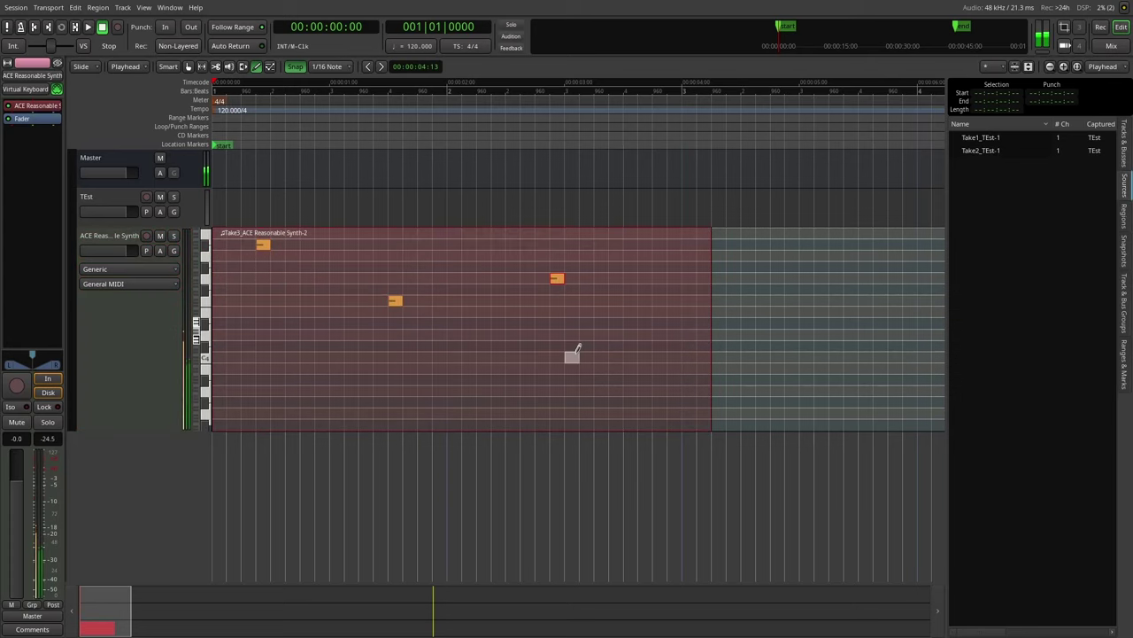
pyautogui.click(572, 357)
pyautogui.click(660, 322)
pyautogui.click(395, 357)
pyautogui.click(292, 323)
pyautogui.click(455, 333)
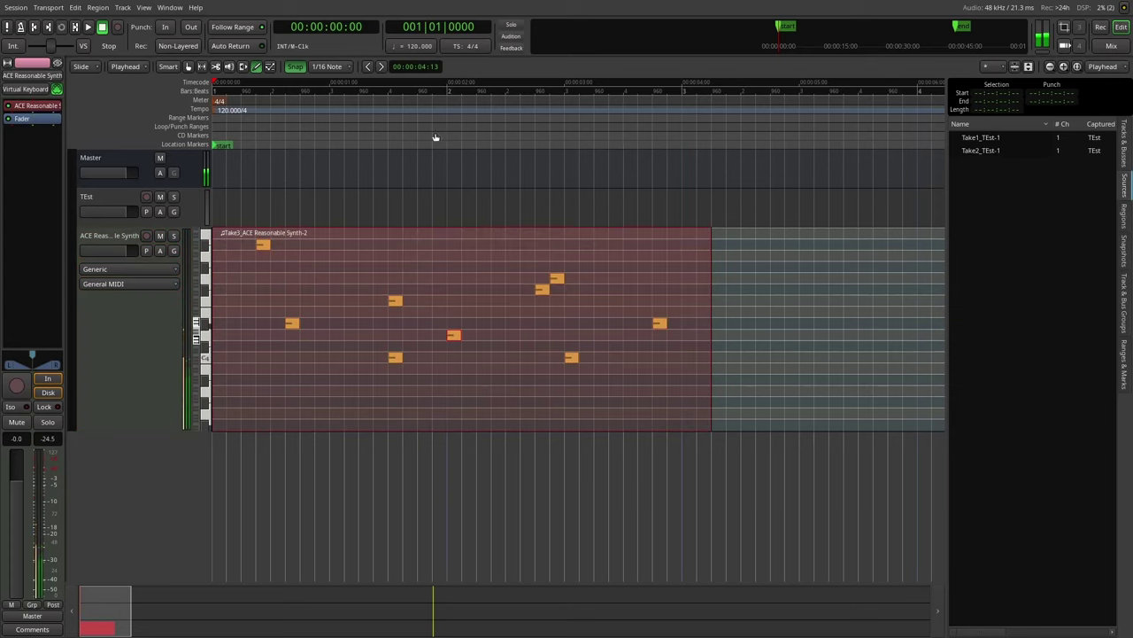
pyautogui.click(187, 67)
pyautogui.click(161, 306)
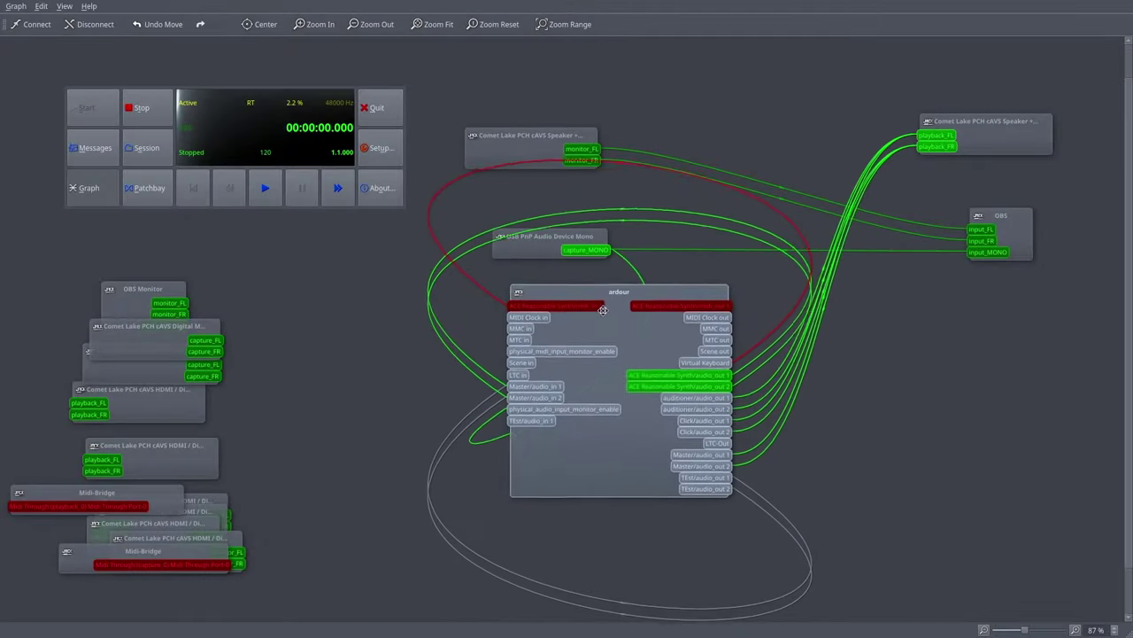
# Switch back to the QjackCtl graph and move the ardour, speaker playback and OBS nodes to make room between them.
pyautogui.moveTo(605, 310); pyautogui.dragTo(483, 367)
pyautogui.moveTo(994, 133); pyautogui.dragTo(929, 115)
pyautogui.moveTo(993, 230); pyautogui.dragTo(961, 203)
# Switch to the Jitsi Meet page in Chromium and join the meeting.
pyautogui.hotkey('alt', 'Tab')
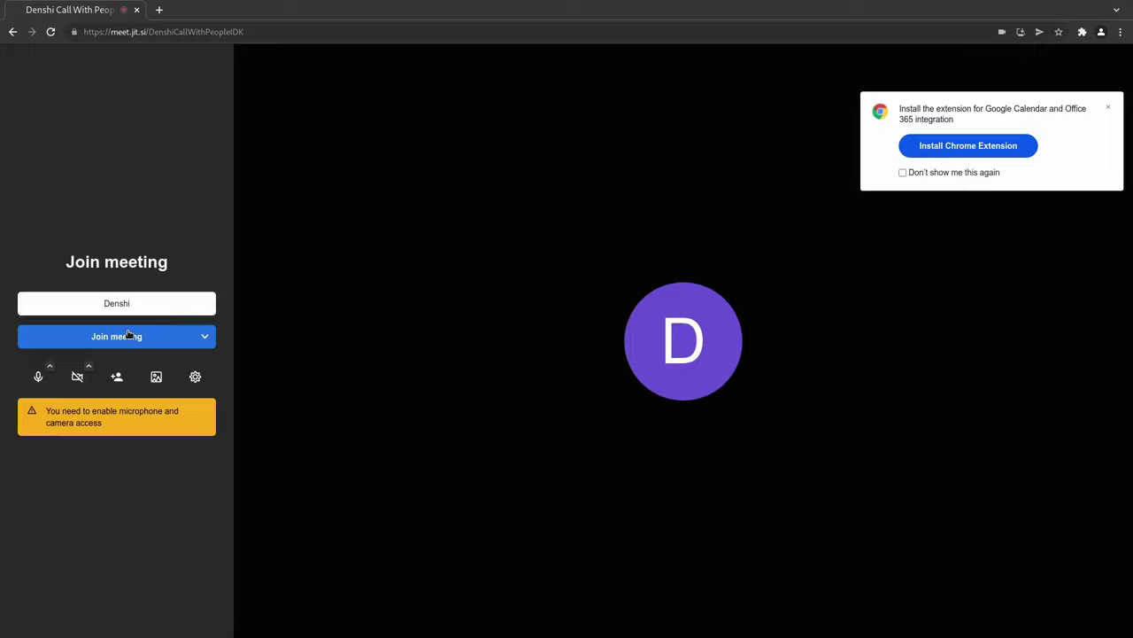
pyautogui.click(115, 331)
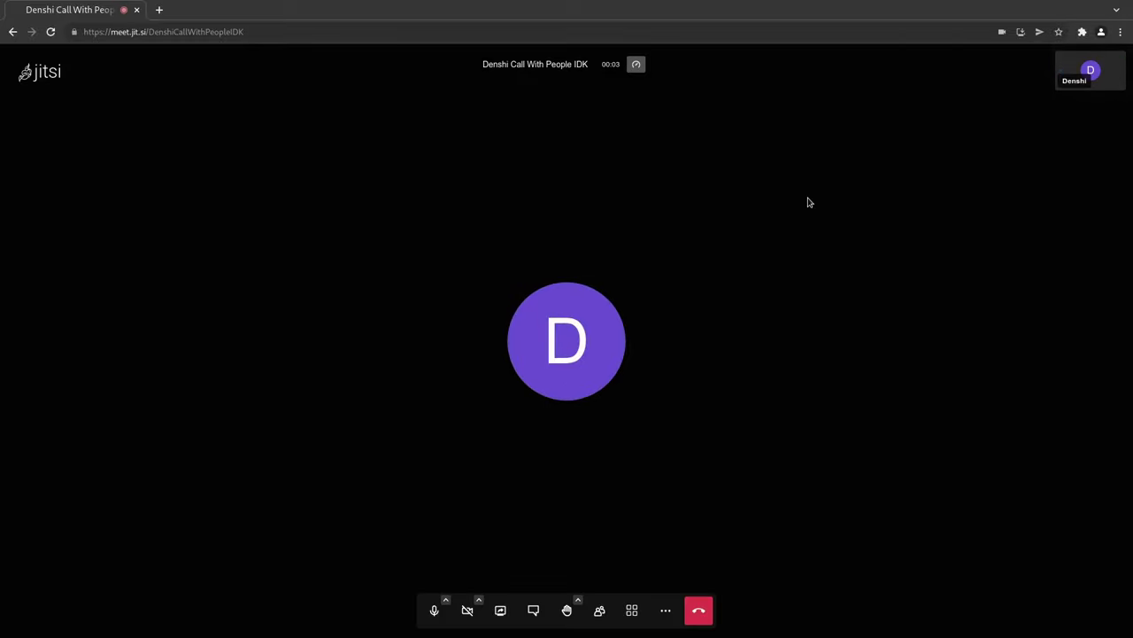
# Switch to the QjackCtl graph, move the new meeting node clear and disconnect the Chromium input node's existing link.
pyautogui.hotkey('alt', 'Tab')
pyautogui.moveTo(1044, 321); pyautogui.dragTo(592, 514)
pyautogui.rightClick(915, 290)
pyautogui.click(946, 308)
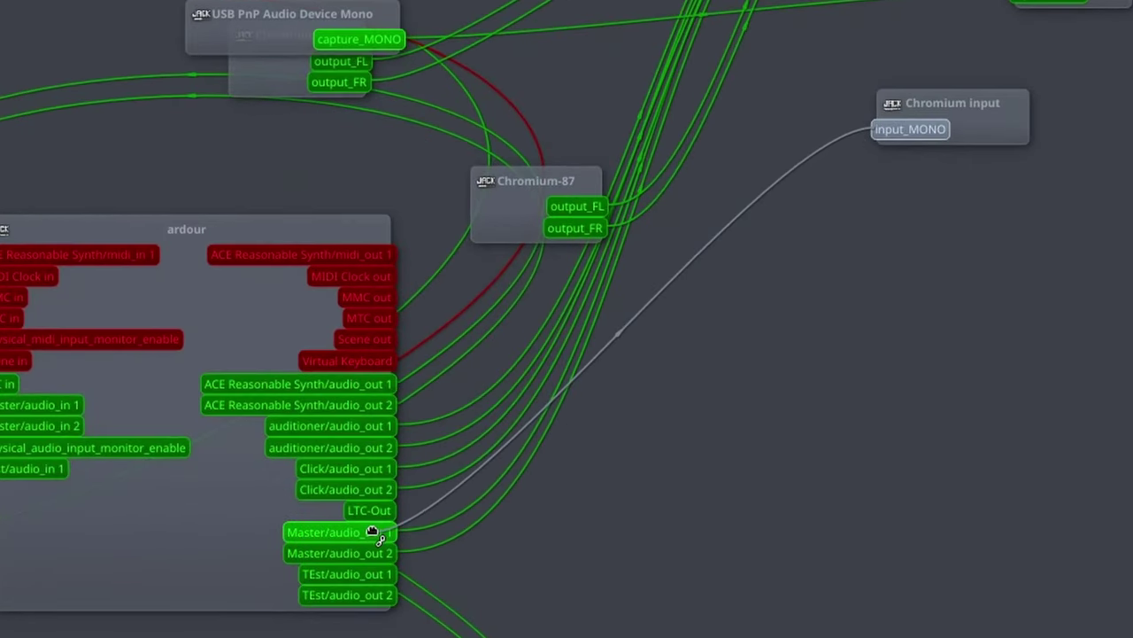
# Connect ardour's Master/audio_out 1 and 2 to Chromium input's input_MONO and move the Chromium input node beside the Master outputs.
pyautogui.moveTo(372, 531); pyautogui.dragTo(932, 131)
pyautogui.moveTo(931, 131); pyautogui.dragTo(1027, 175)
pyautogui.moveTo(967, 124); pyautogui.dragTo(1079, 427)
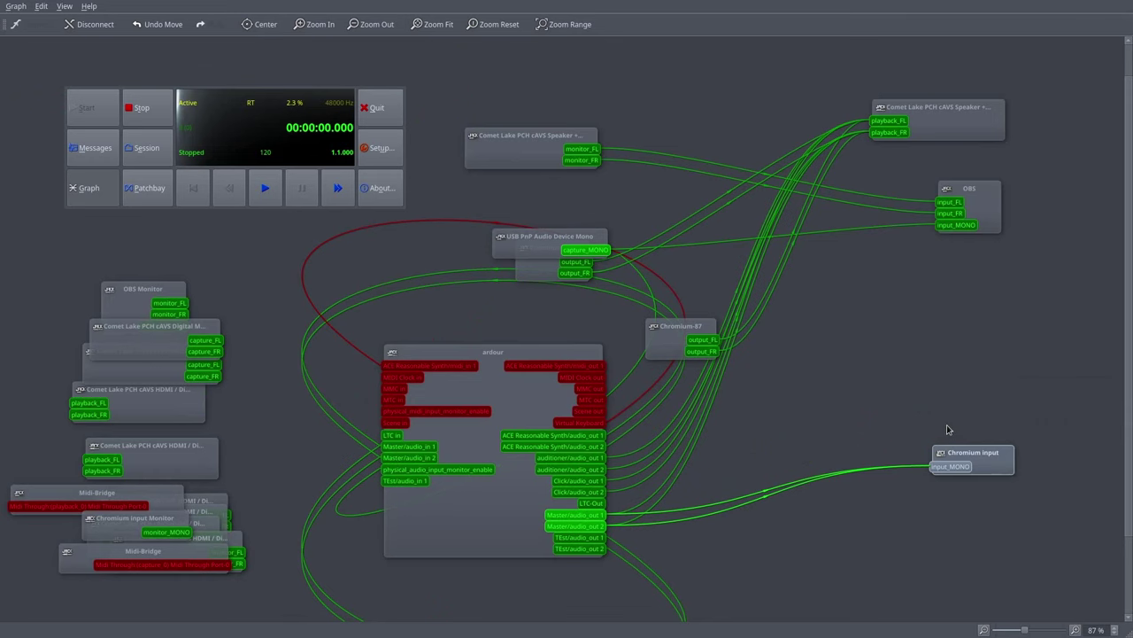
# Switch to Ardour, set a loop range spanning the drawn notes and start loop playback.
pyautogui.hotkey('alt', 'Tab')
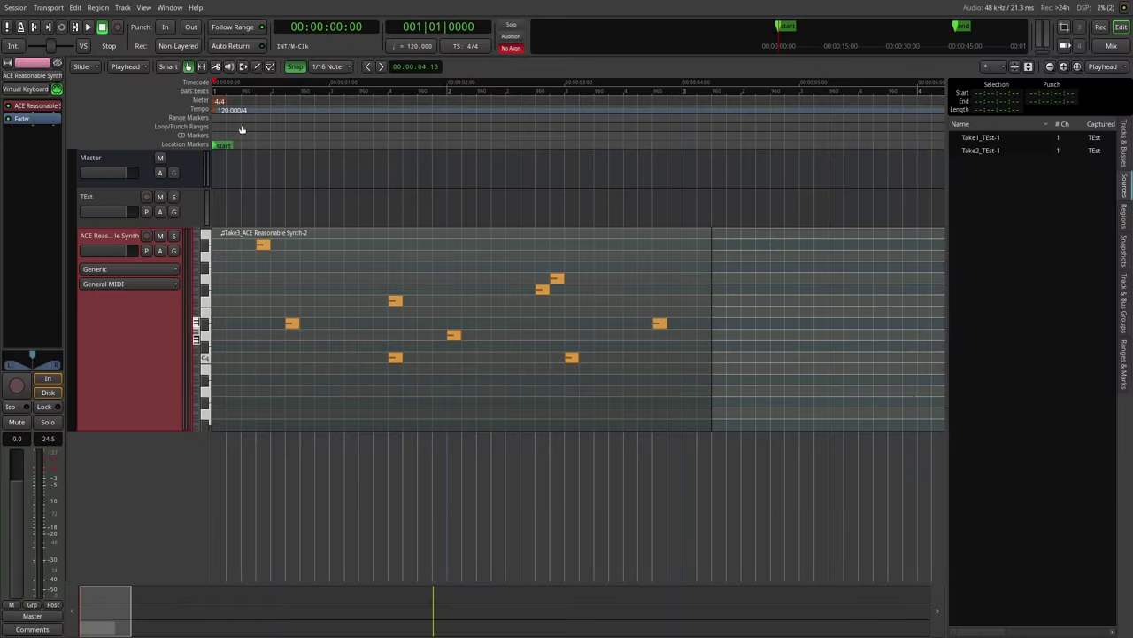
pyautogui.moveTo(140, 187)
pyautogui.mouseDown()
pyautogui.moveTo(150, 256)
pyautogui.moveTo(174, 170)
pyautogui.moveTo(169, 184)
pyautogui.mouseUp()
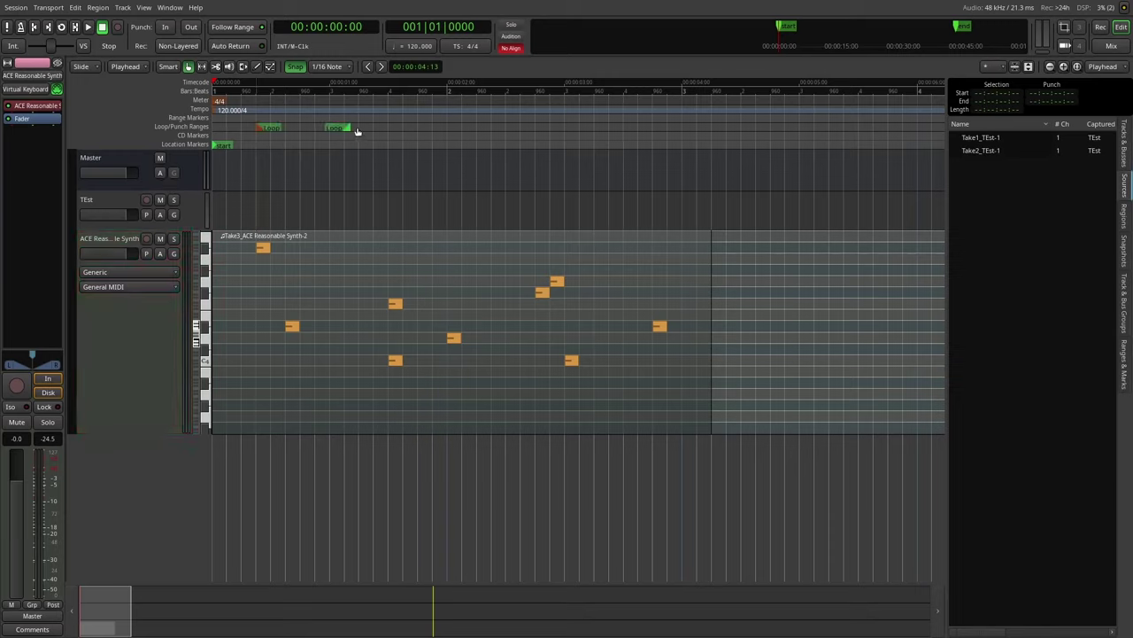
pyautogui.moveTo(349, 129)
pyautogui.mouseDown()
pyautogui.moveTo(695, 190)
pyautogui.moveTo(668, 190)
pyautogui.mouseUp()
pyautogui.press('l')
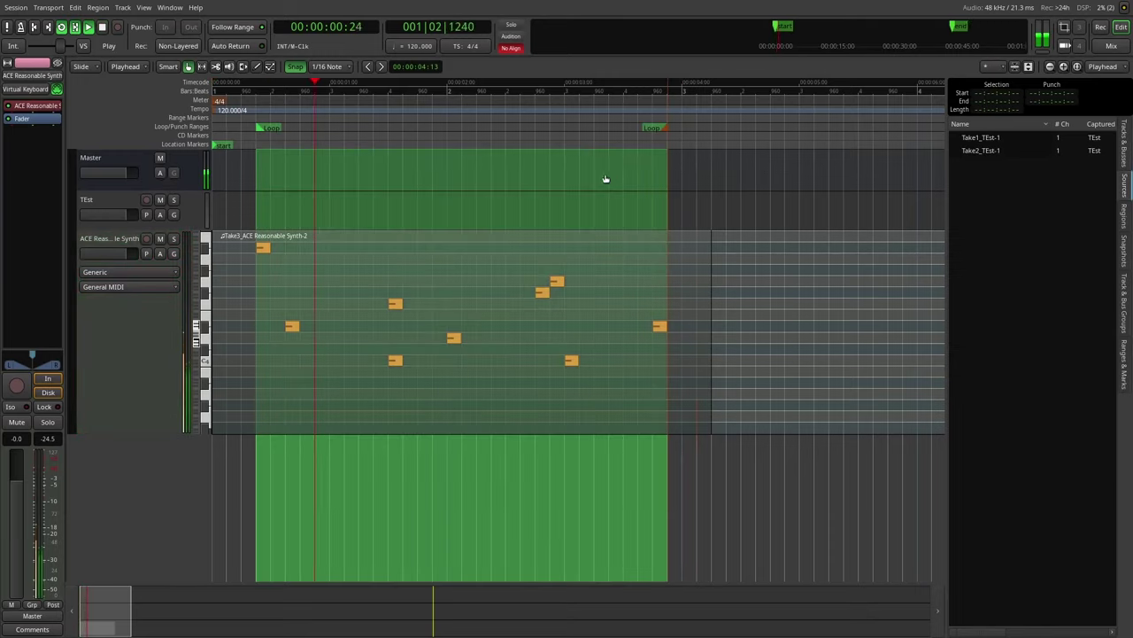
# Check the Jitsi meeting while the loop plays and return to Ardour.
pyautogui.hotkey('alt', 'Tab')
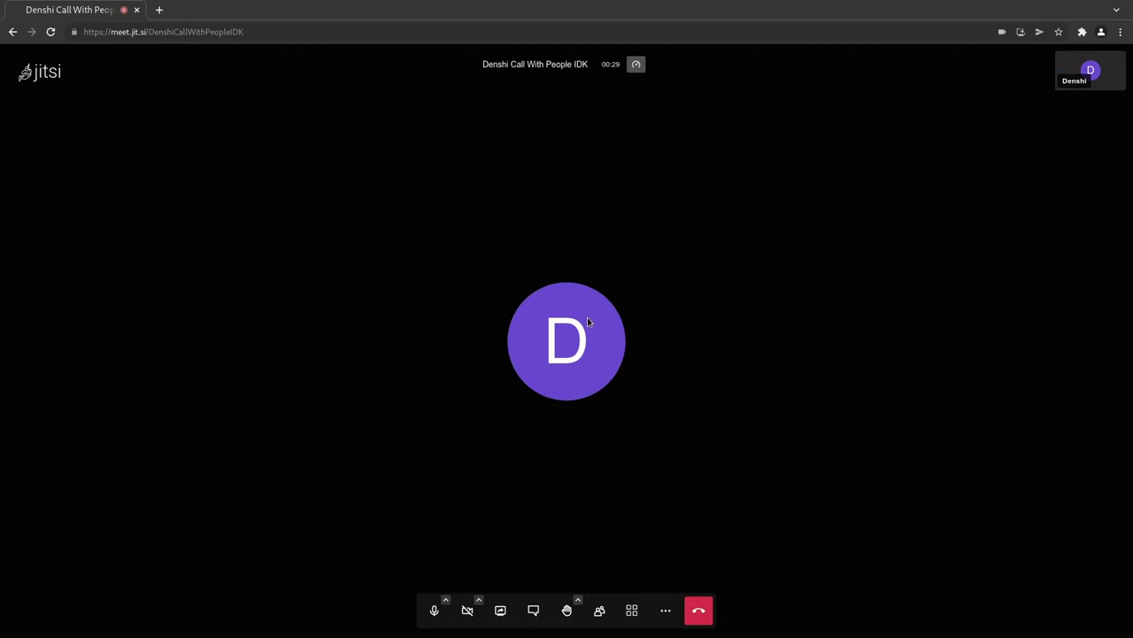
pyautogui.hotkey('alt', 'Tab')
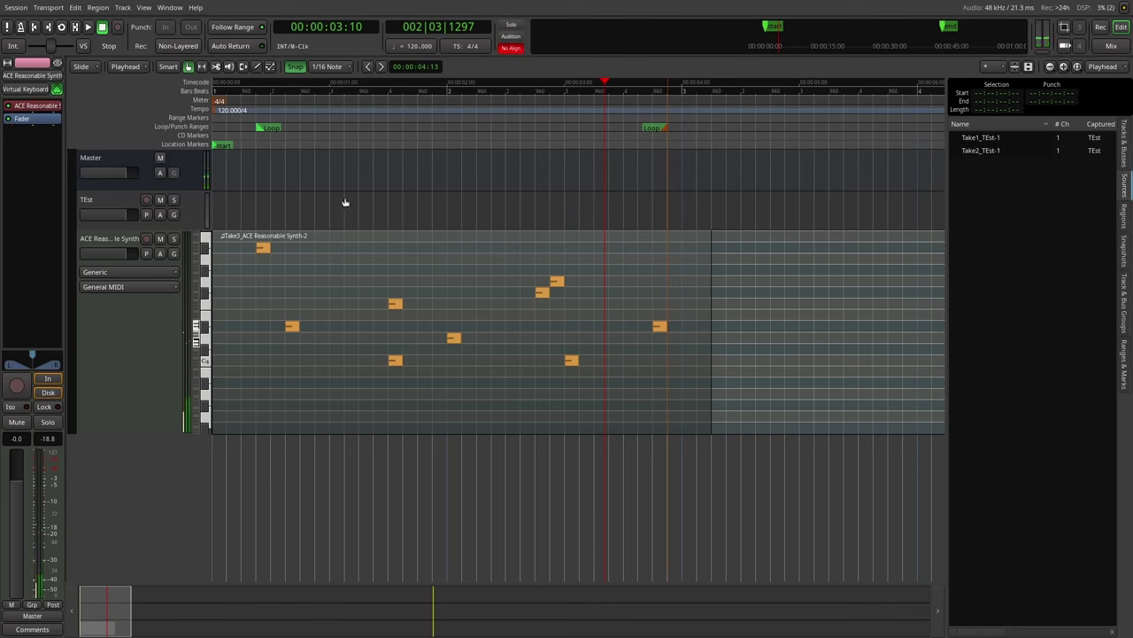
# Switch to the QjackCtl graph and spread out the Chromium-87, ardour and USB PnP Audio Device Mono nodes to separate their links.
pyautogui.hotkey('alt', 'Tab')
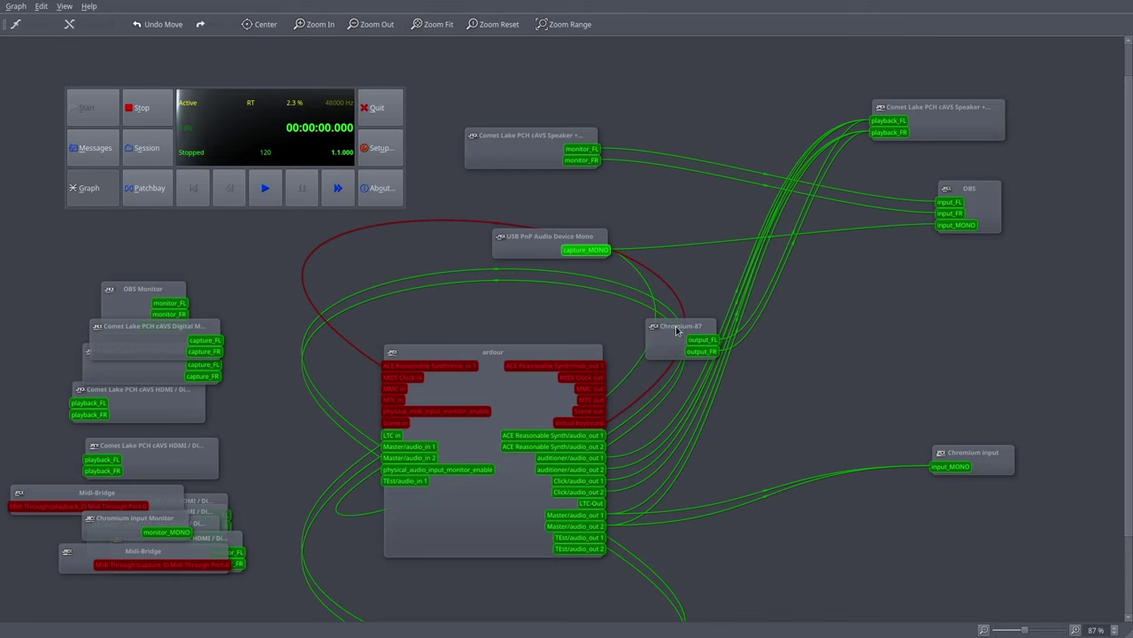
pyautogui.moveTo(678, 331); pyautogui.dragTo(653, 76)
pyautogui.moveTo(510, 400); pyautogui.dragTo(668, 344)
pyautogui.moveTo(541, 242); pyautogui.dragTo(309, 258)
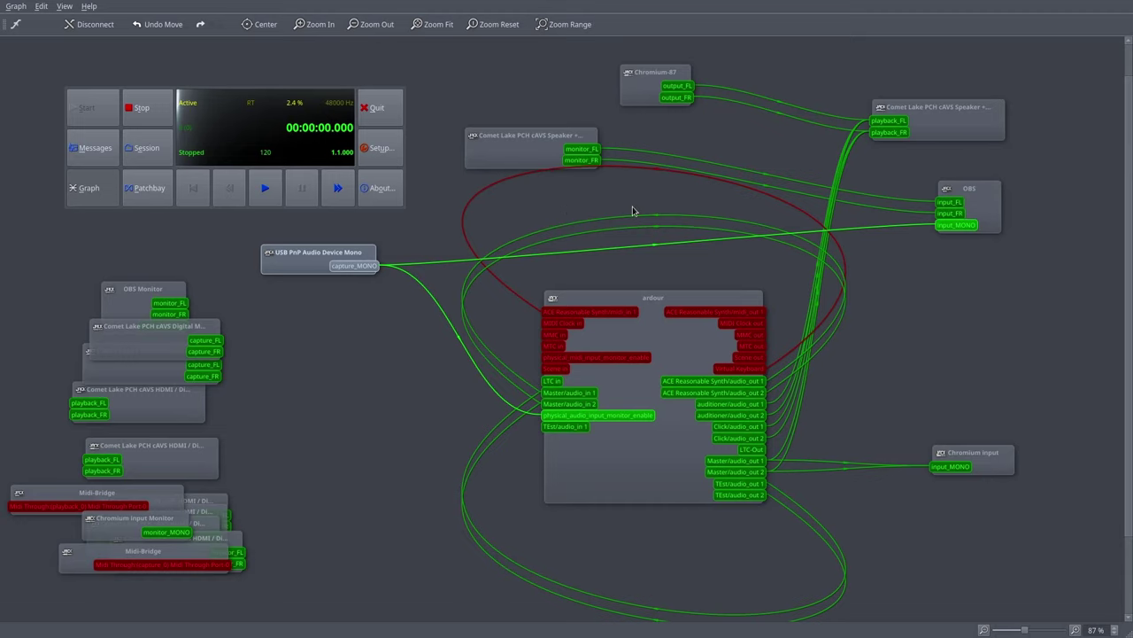
pyautogui.moveTo(663, 333)
pyautogui.mouseDown()
pyautogui.moveTo(677, 371)
pyautogui.moveTo(696, 314)
pyautogui.moveTo(674, 238)
pyautogui.moveTo(682, 310)
pyautogui.moveTo(654, 326)
pyautogui.mouseUp()
pyautogui.click(871, 305)
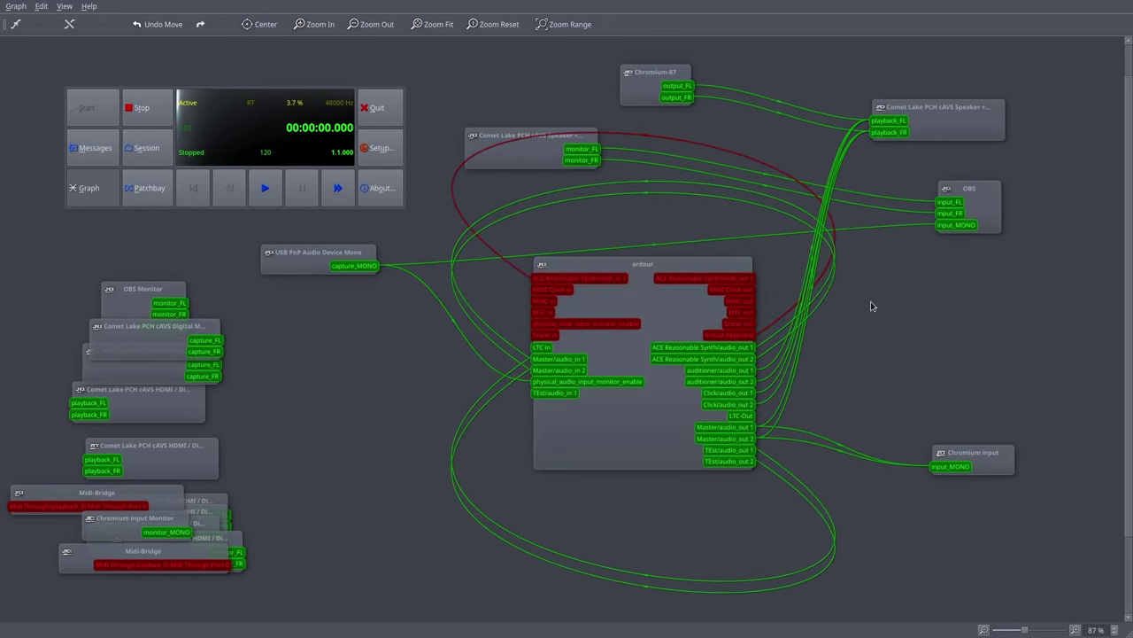